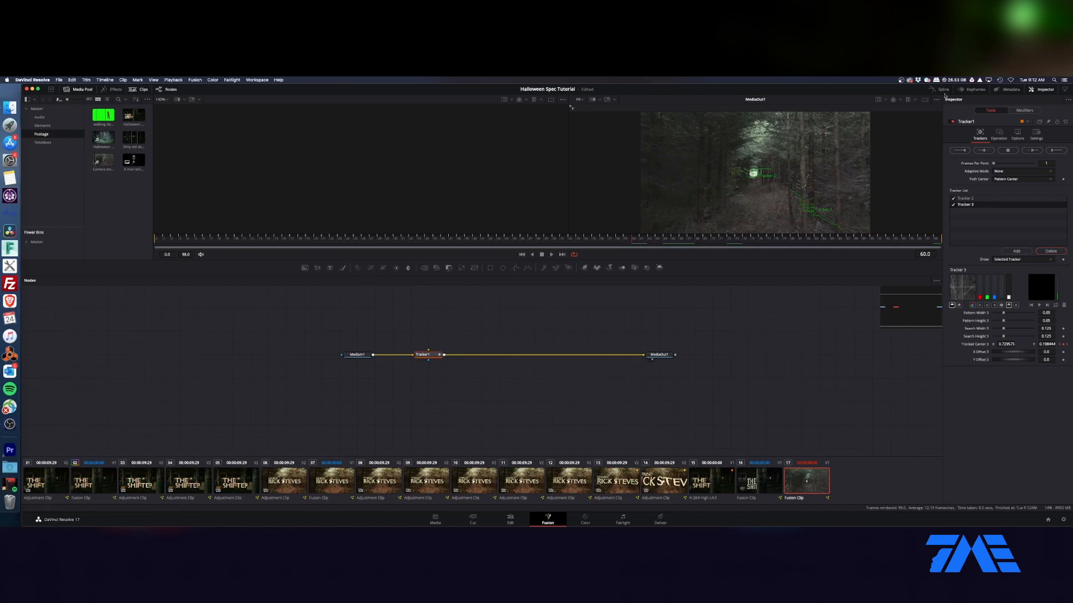
# Step: Show Tracker1's curves in the Spline editor, fit them to view, and hide the Tracked Center 2 curve
pyautogui.click(113, 298)
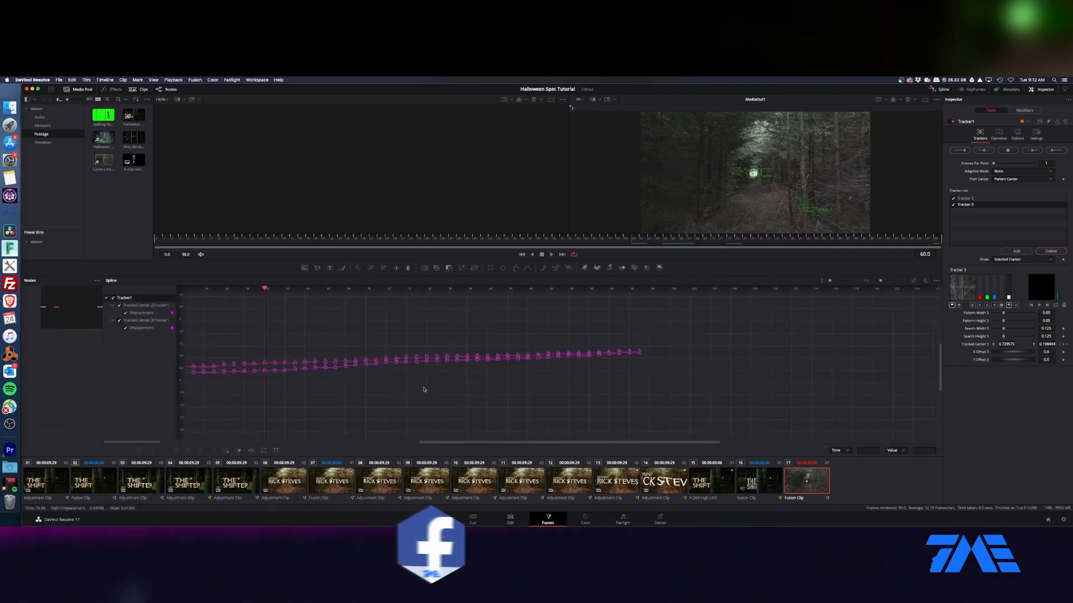
pyautogui.press('super+f')
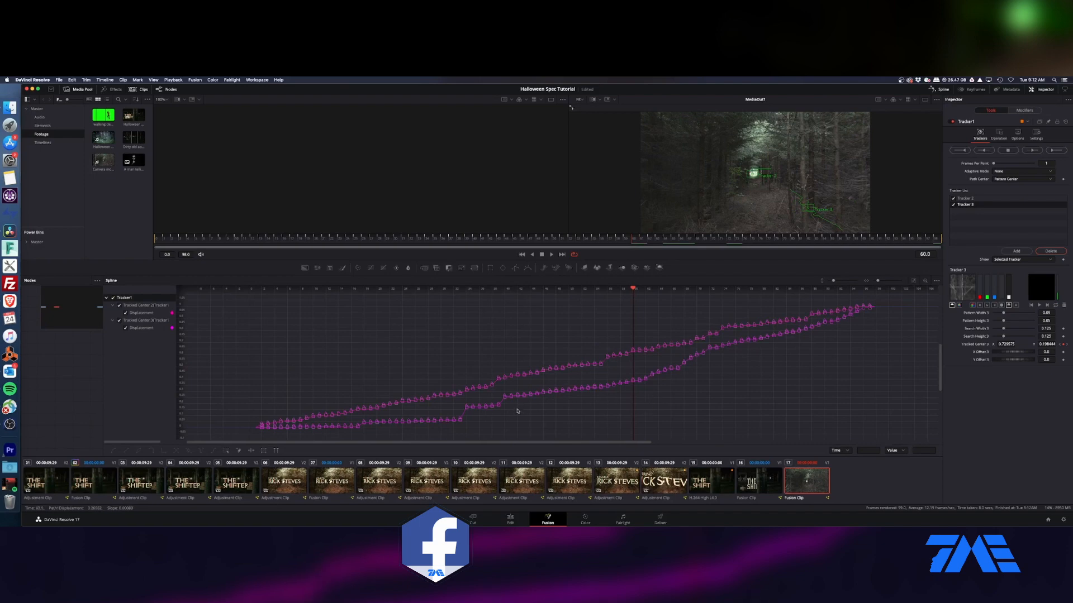
pyautogui.click(407, 247)
pyautogui.moveTo(407, 247); pyautogui.dragTo(428, 247)
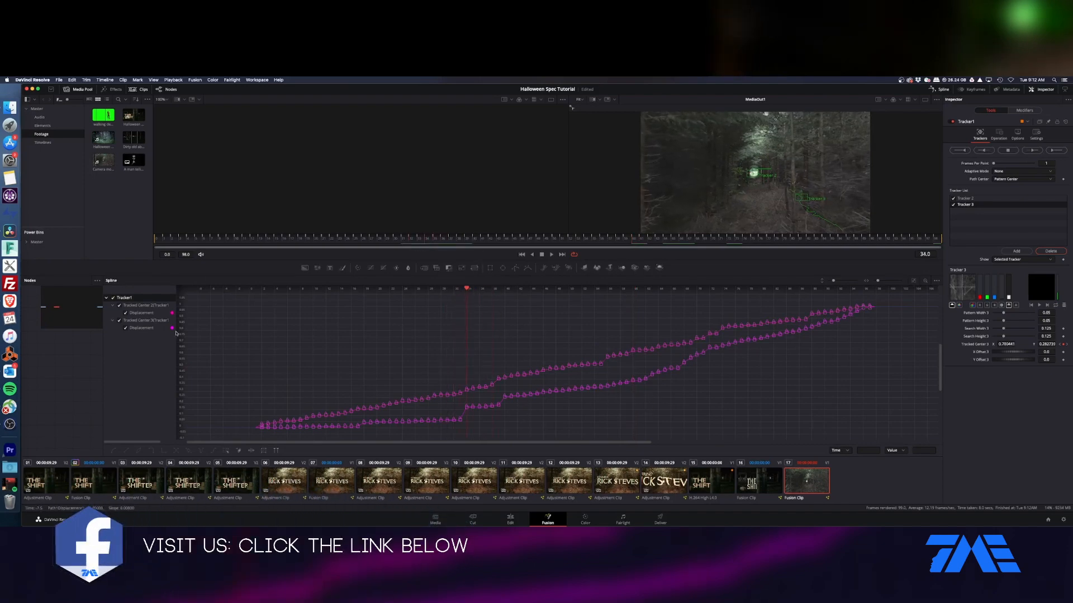
pyautogui.click(119, 305)
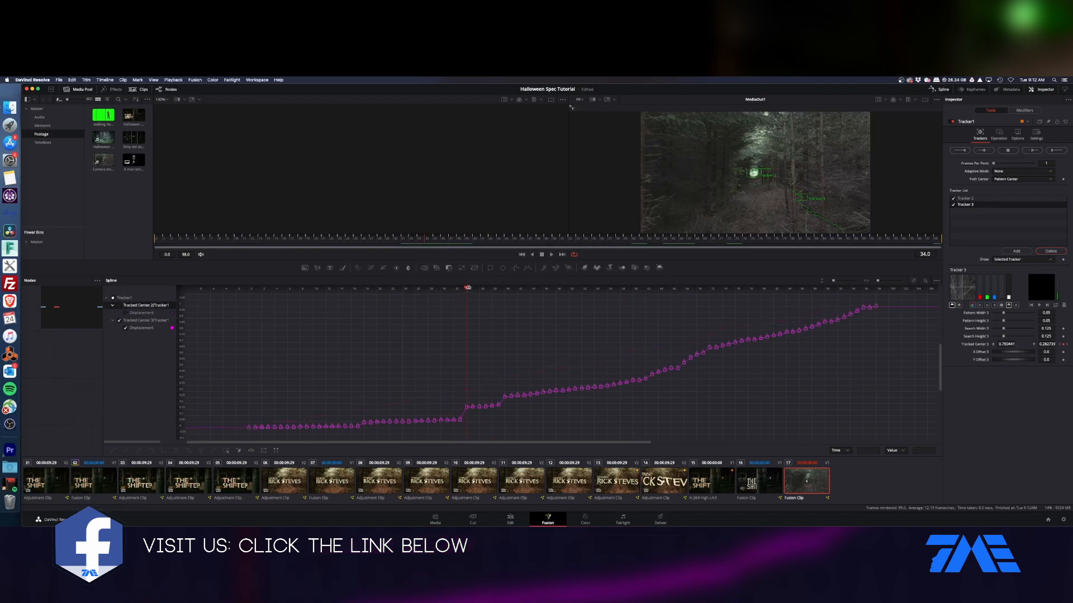
# Step: Delete the jumpy Tracker 3 displacement keyframes from about frame 34 to frame 52
pyautogui.click(382, 245)
pyautogui.moveTo(381, 246); pyautogui.dragTo(438, 257)
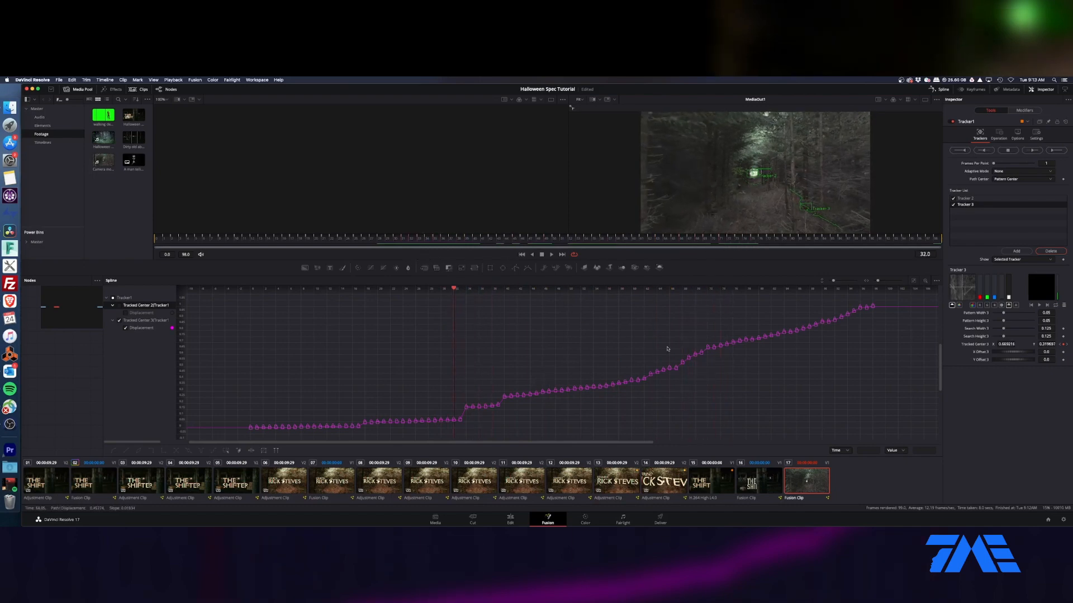
pyautogui.moveTo(719, 333); pyautogui.dragTo(453, 418)
pyautogui.moveTo(583, 361)
pyautogui.mouseDown()
pyautogui.moveTo(455, 412)
pyautogui.moveTo(469, 413)
pyautogui.mouseUp()
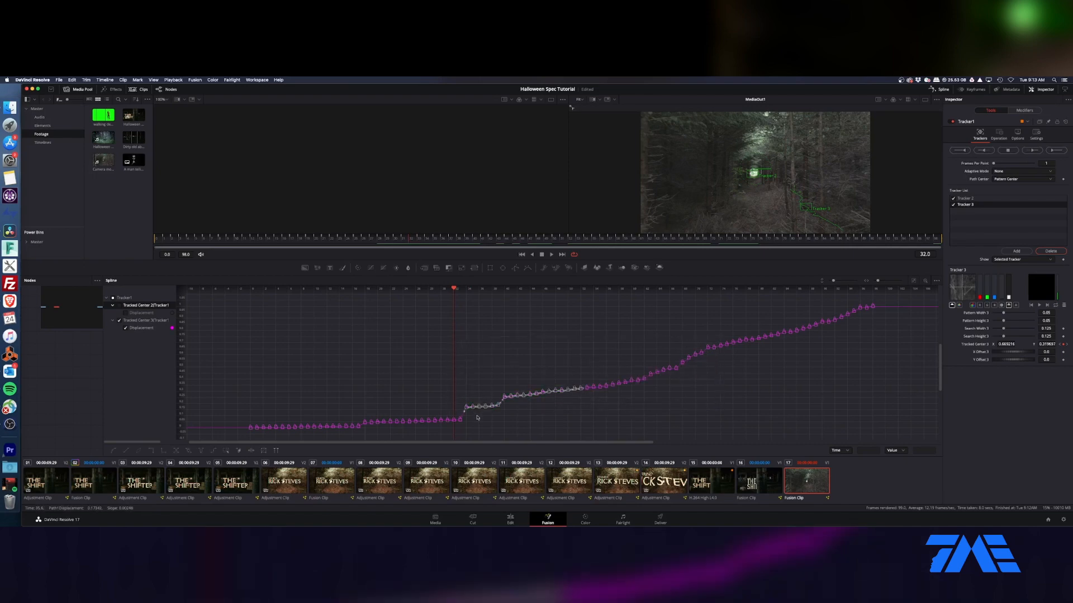
pyautogui.press('Delete')
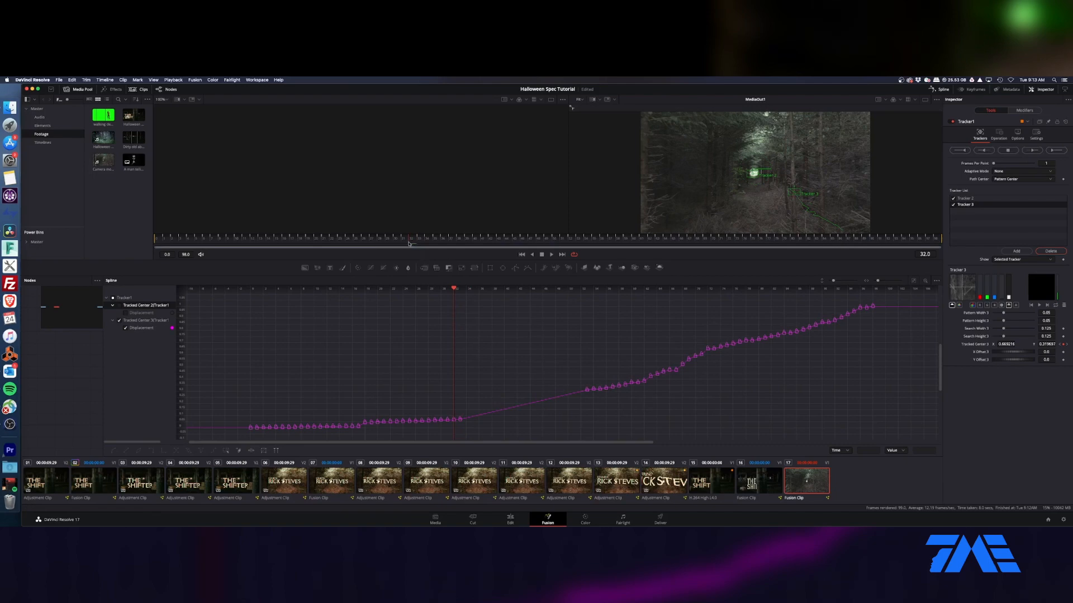
# Step: Delete the uneven Tracker 3 displacement keyframes from about frame 61 to frame 76
pyautogui.moveTo(393, 245); pyautogui.dragTo(653, 250)
pyautogui.moveTo(738, 322); pyautogui.dragTo(636, 400)
pyautogui.press('Delete')
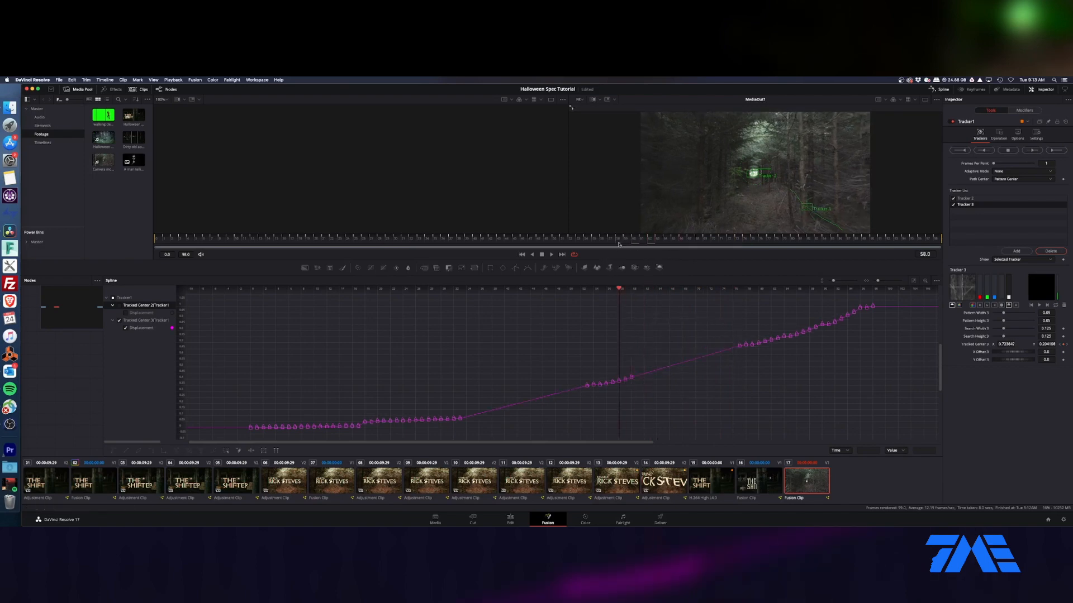
# Step: Delete the uneven Tracker 3 keyframes just after frame 90 and scrub back through the clip to check the track
pyautogui.moveTo(706, 243); pyautogui.dragTo(754, 245)
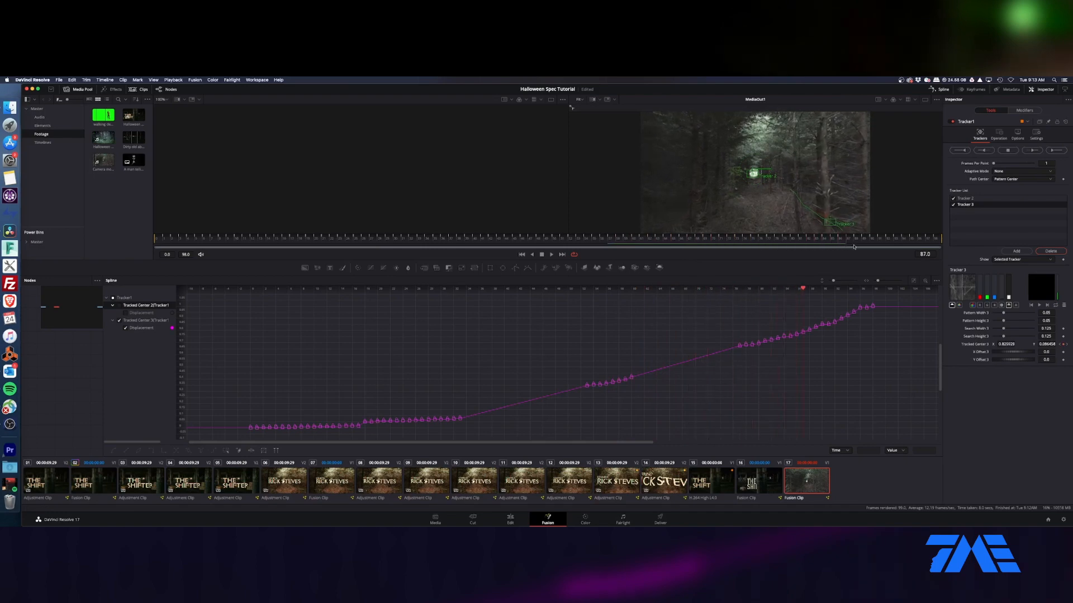
pyautogui.moveTo(890, 248); pyautogui.dragTo(875, 246)
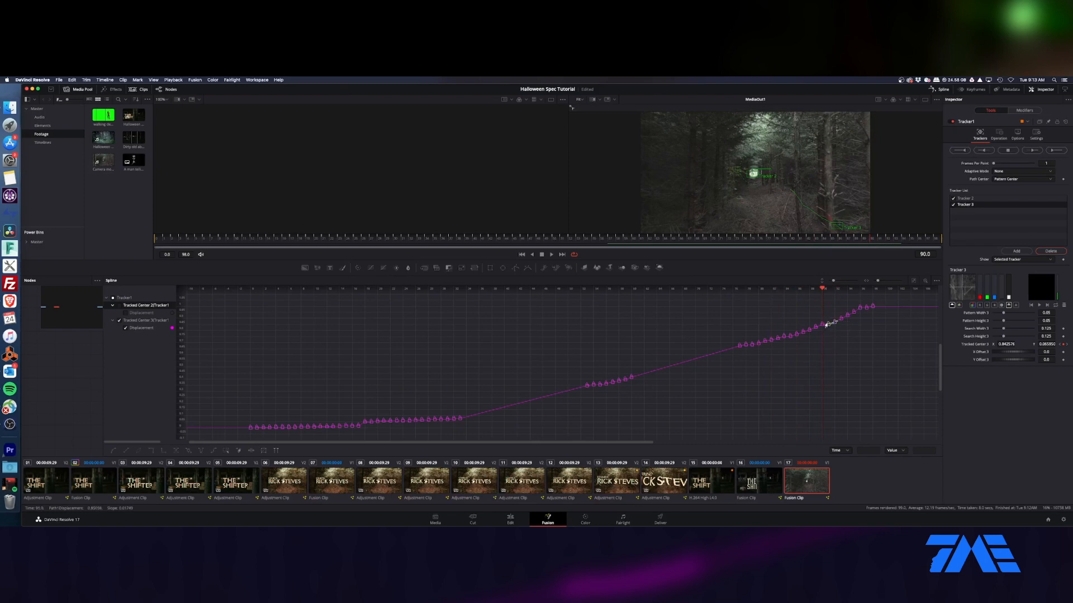
pyautogui.press('Delete')
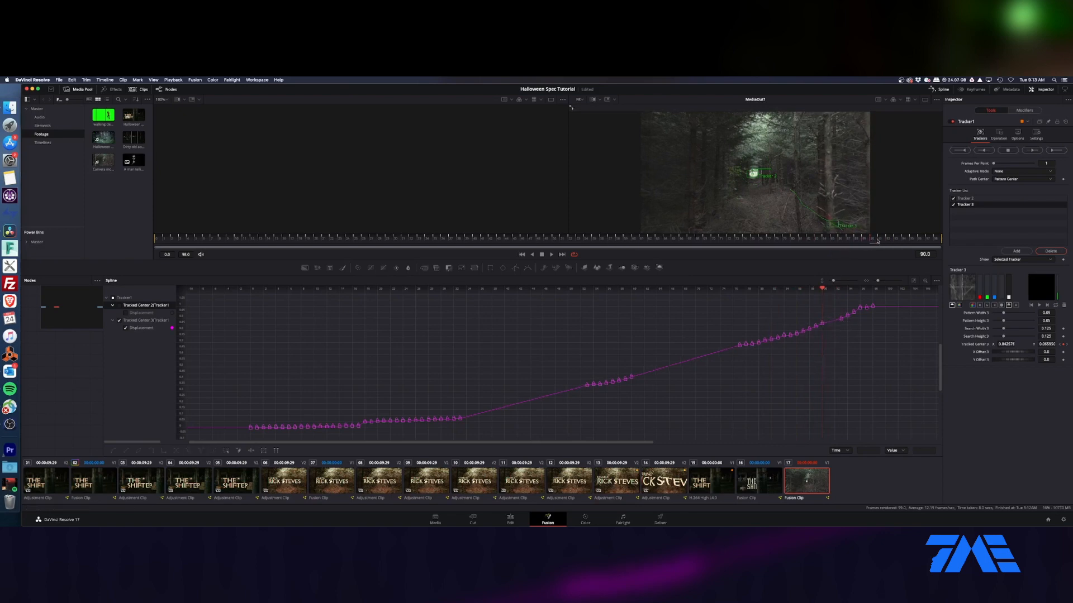
pyautogui.moveTo(877, 241); pyautogui.dragTo(191, 253)
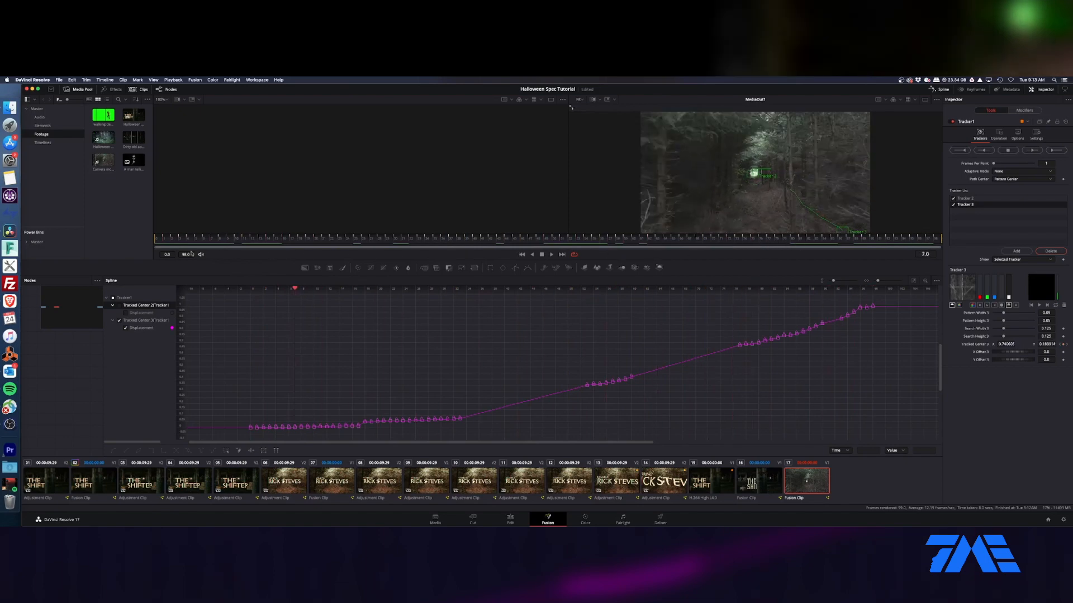
# Step: Reopen the forest clip's Fusion composition, hide the Spline editor, and add a Text node above Tracker1
pyautogui.click(510, 519)
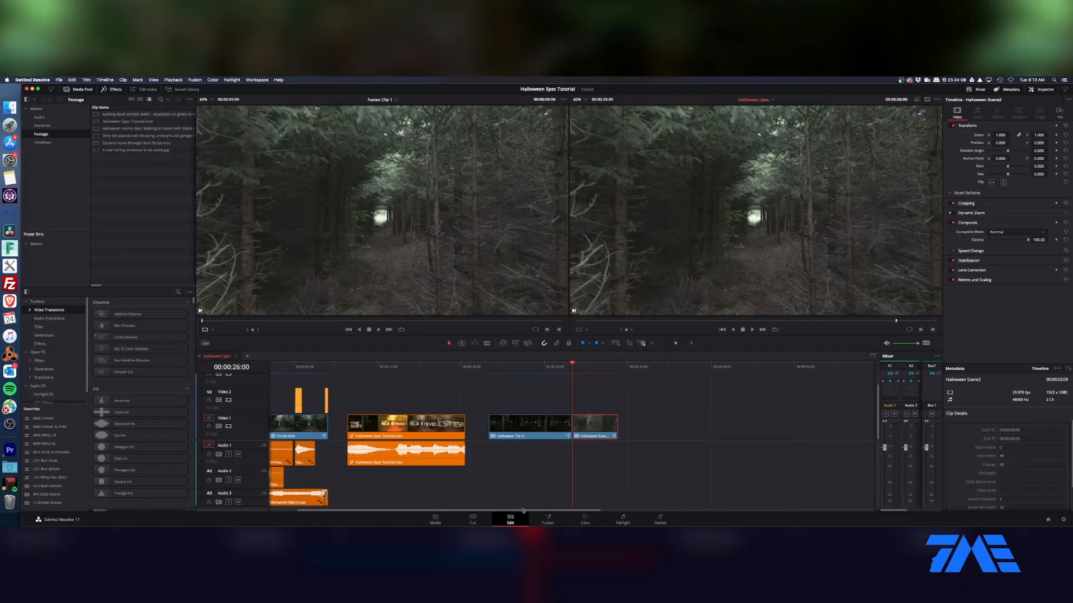
pyautogui.rightClick(594, 427)
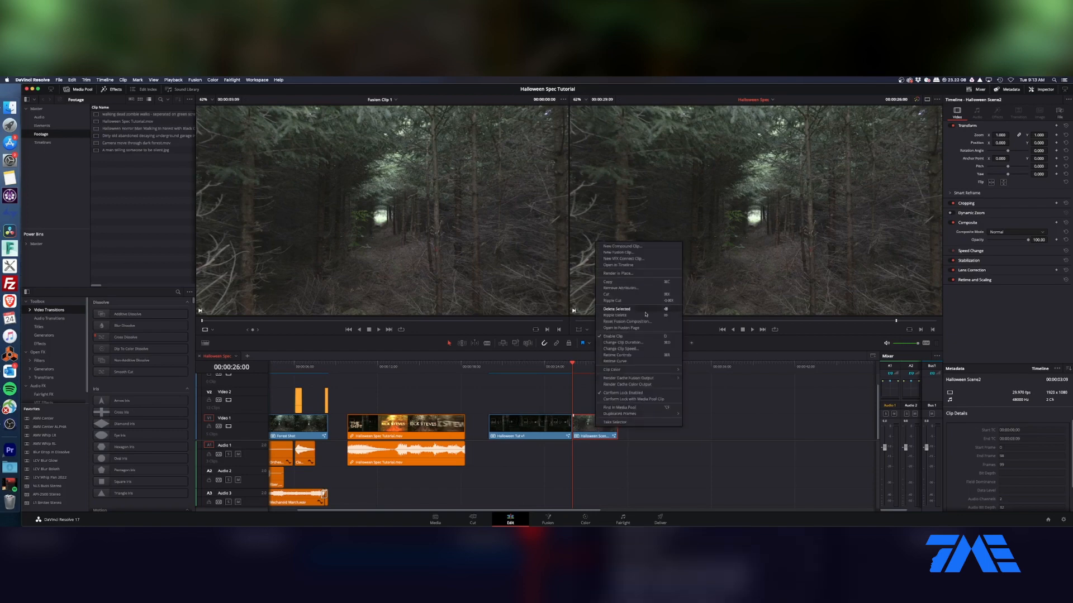
pyautogui.click(637, 329)
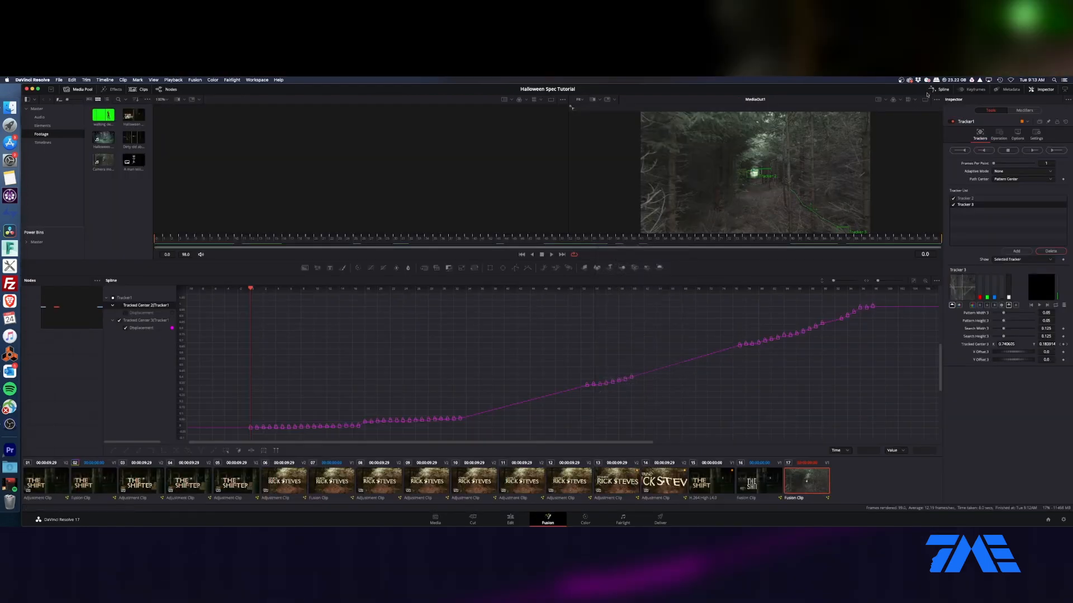
pyautogui.press('F8')
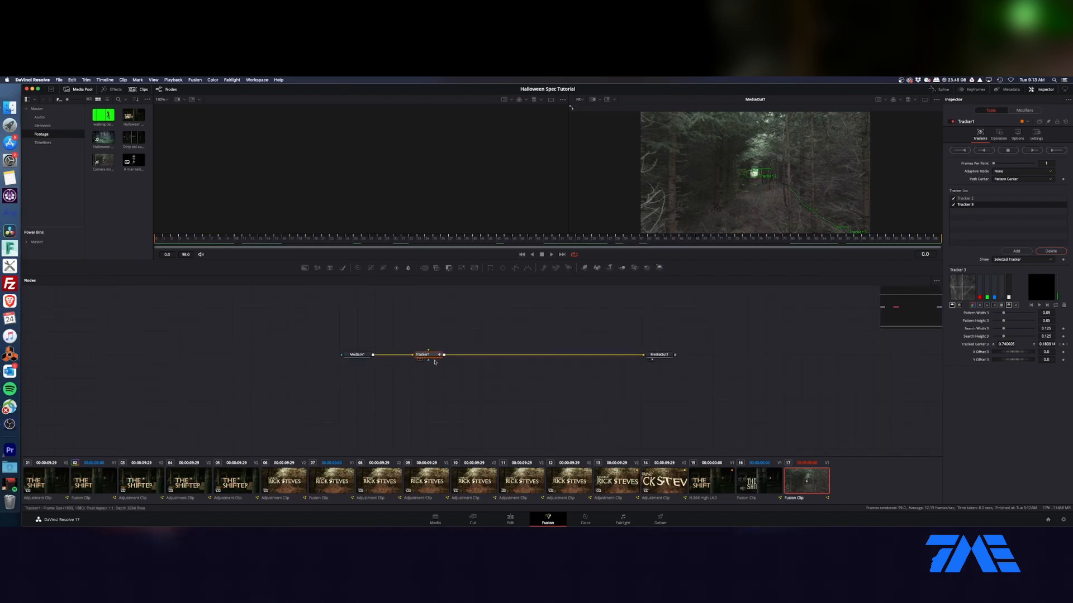
pyautogui.moveTo(330, 268); pyautogui.dragTo(428, 307)
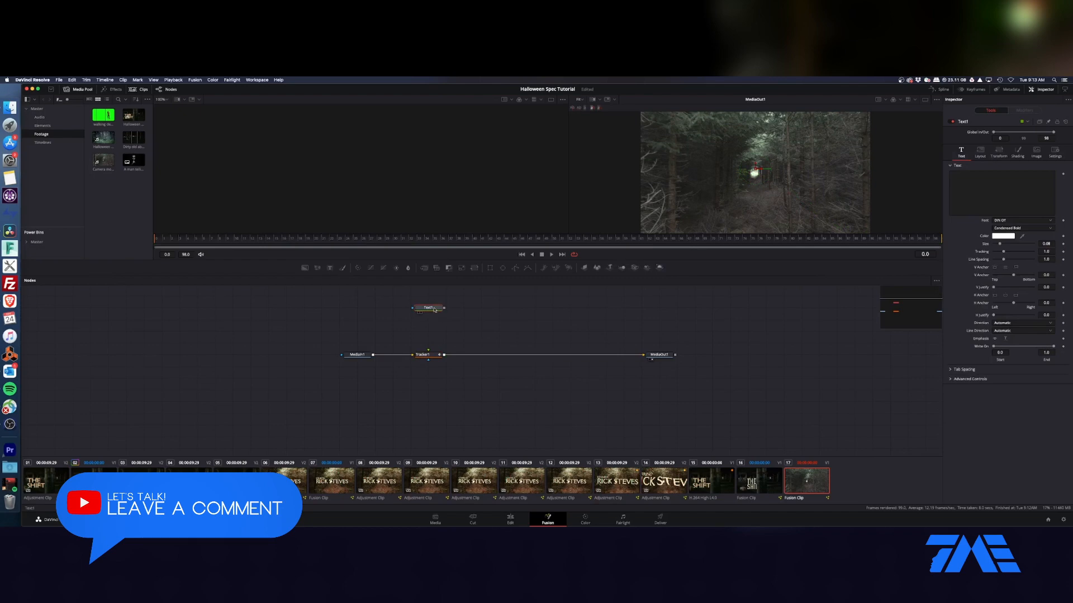
# Step: Copy the Text1 node from the Halloween Tut v1 composition into the forest composition and connect it to Tracker1's foreground
pyautogui.click(510, 518)
pyautogui.click(520, 366)
pyautogui.rightClick(554, 423)
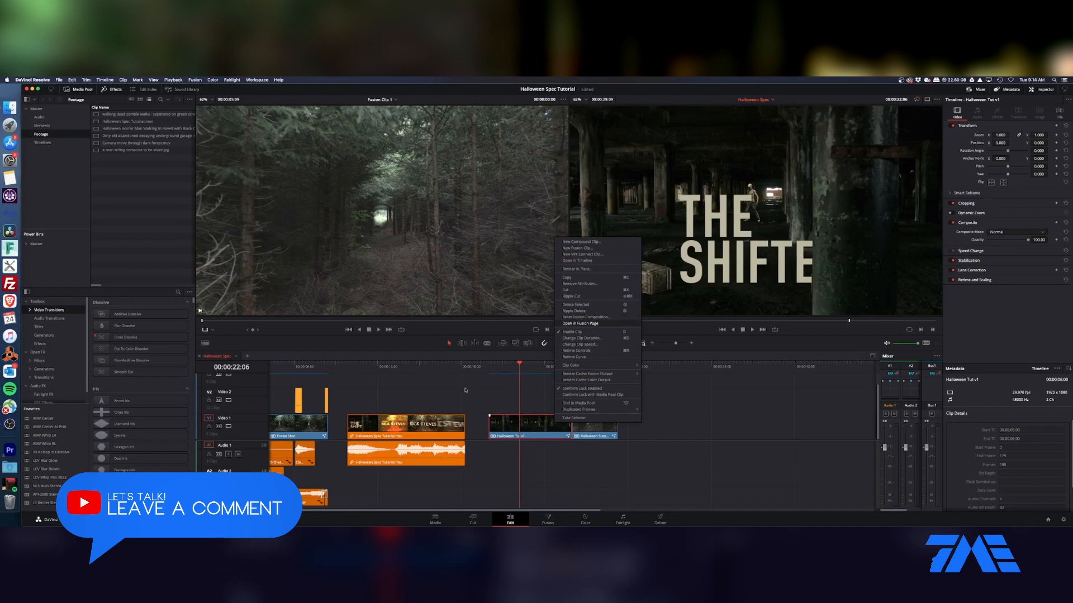
pyautogui.click(580, 323)
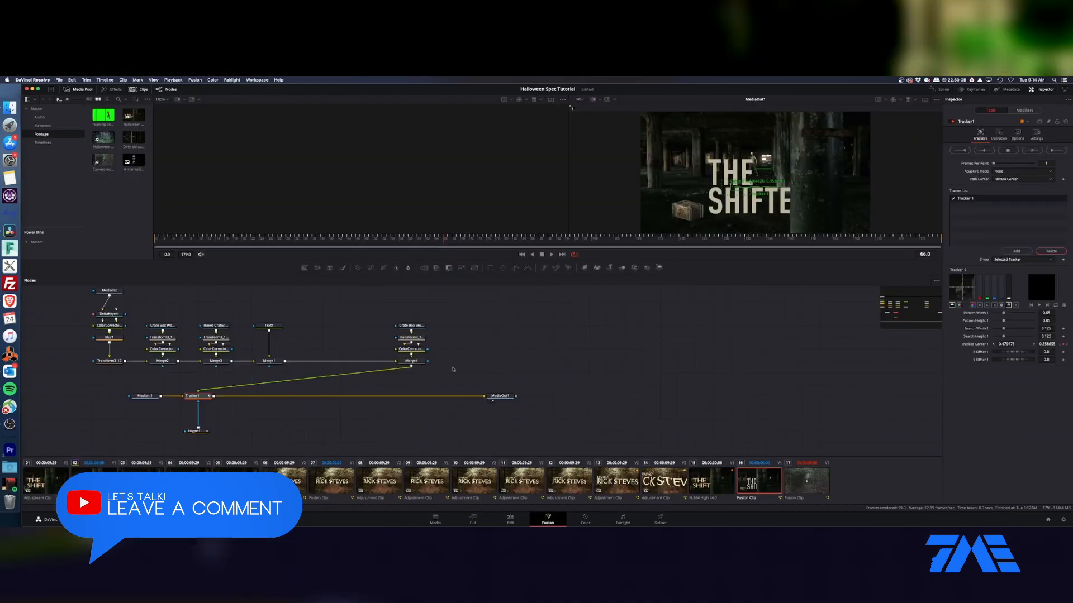
pyautogui.click(268, 327)
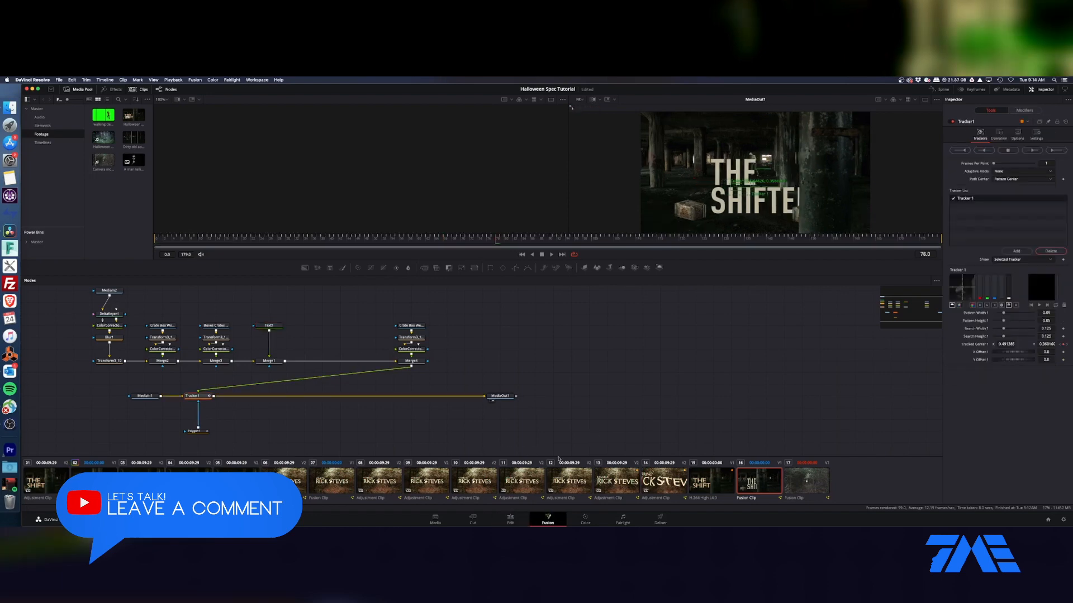
pyautogui.click(789, 485)
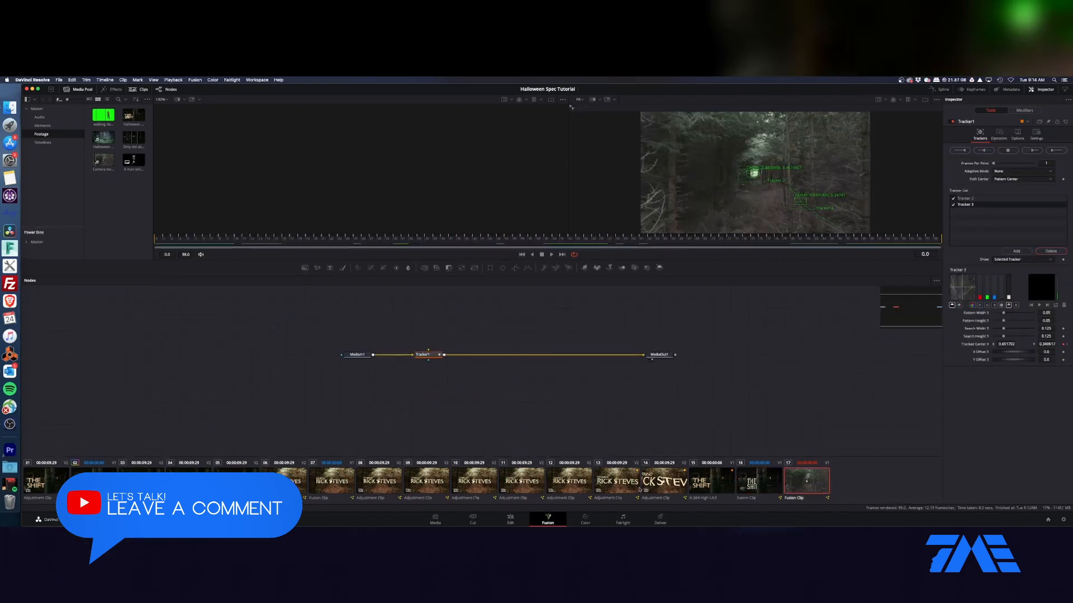
pyautogui.hotkey('ctrl', 'v')
pyautogui.moveTo(462, 328); pyautogui.dragTo(428, 353)
# Step: Replace the two lines of the title text with STARRING and RICK STEVES
pyautogui.moveTo(957, 174); pyautogui.dragTo(942, 174)
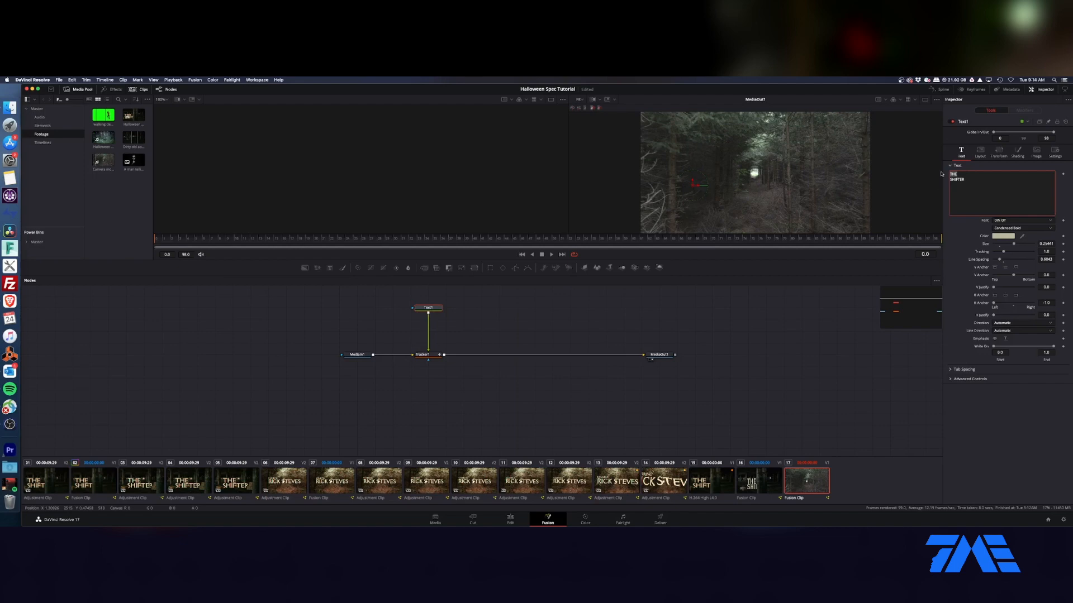
pyautogui.write('STARRING')
pyautogui.moveTo(964, 180); pyautogui.dragTo(942, 175)
pyautogui.write('RICK STEVES')
# Step: Set Tracker1's operation to Match Move, with the playhead at the start of the clip
pyautogui.moveTo(175, 241); pyautogui.dragTo(154, 241)
pyautogui.click(426, 355)
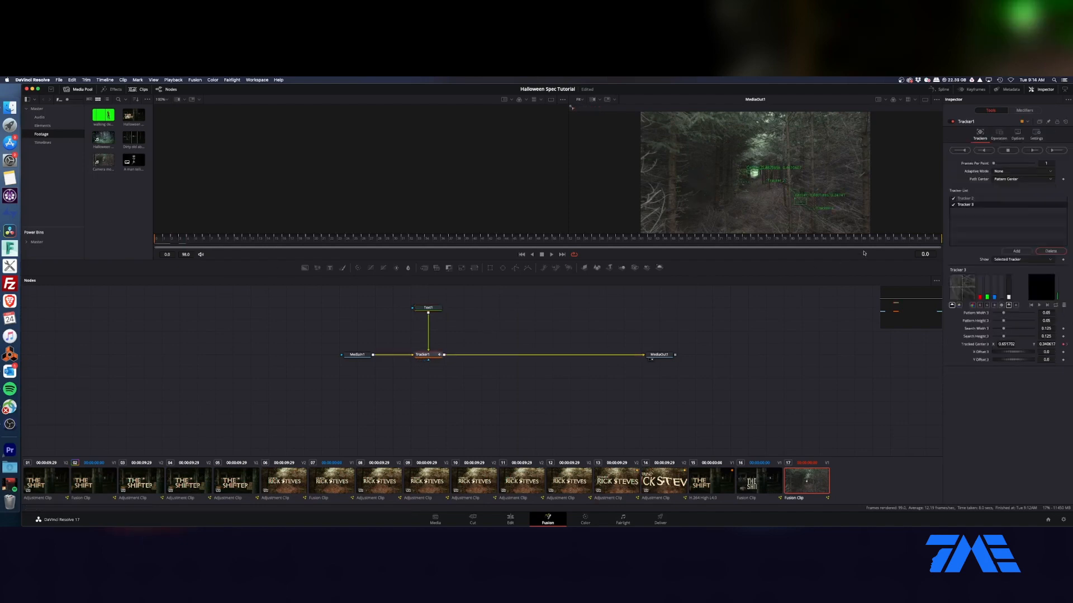
pyautogui.click(999, 137)
pyautogui.click(1020, 149)
pyautogui.click(1021, 164)
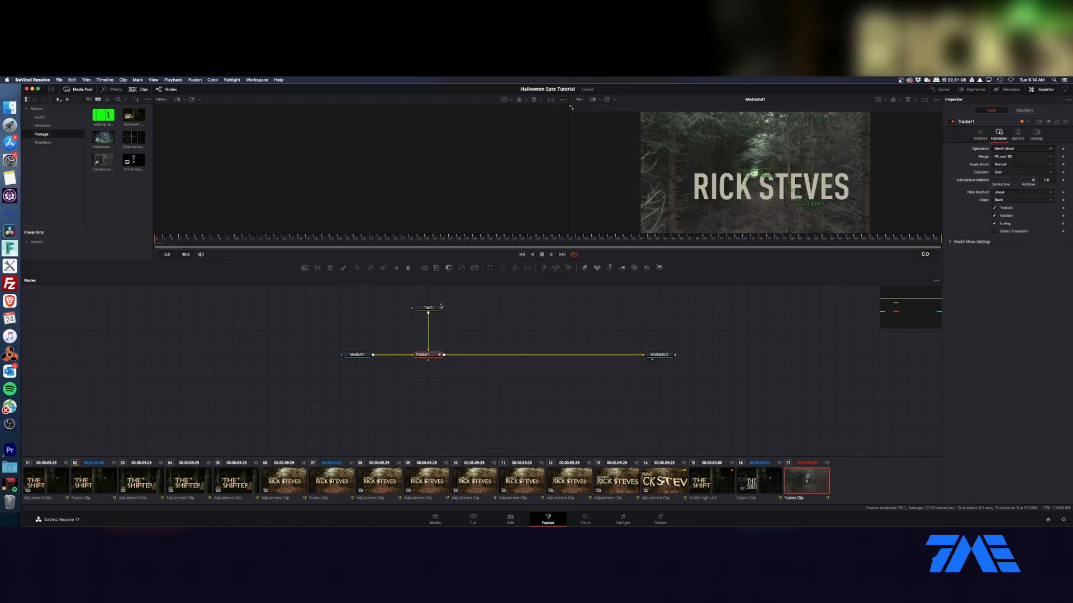
# Step: Use character level styling to shrink the word STARRING, and tighten the title's line spacing to about 0.37
pyautogui.rightClick(985, 183)
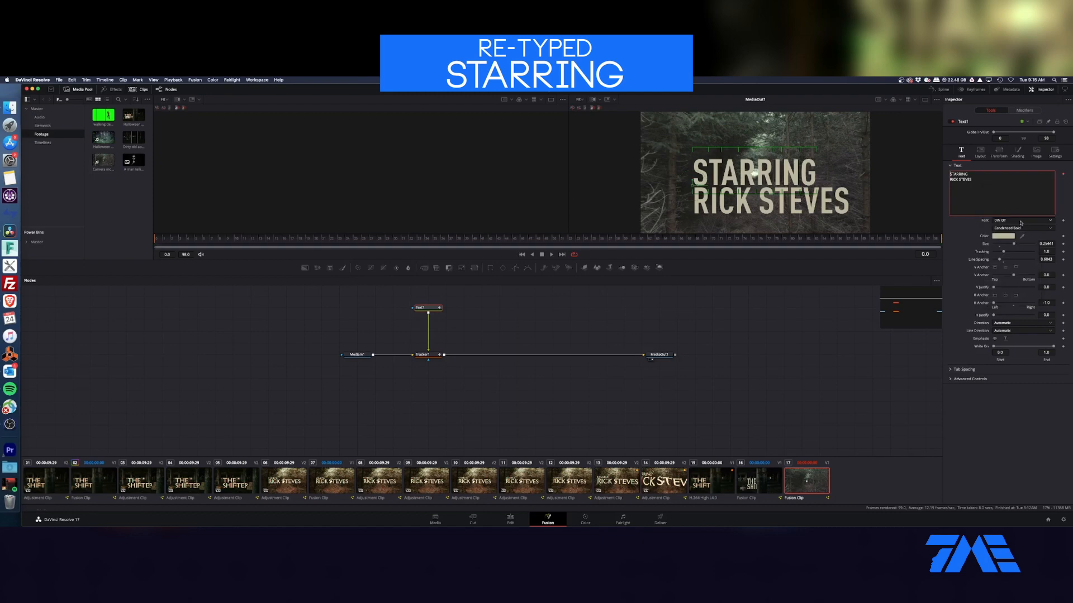
pyautogui.click(1020, 210)
pyautogui.press('1')
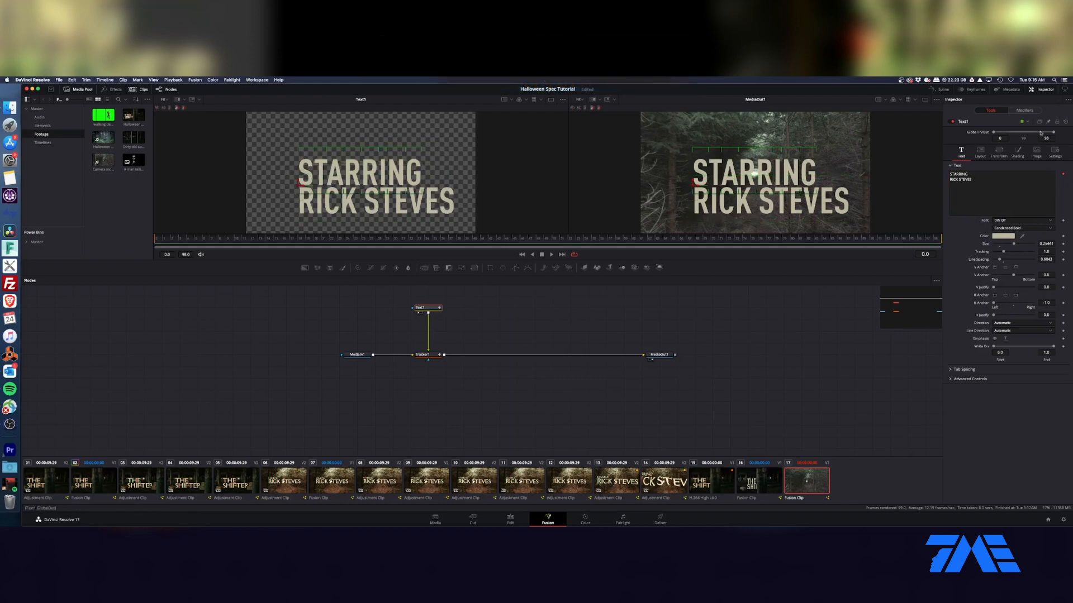
pyautogui.click(1024, 110)
pyautogui.moveTo(1004, 228); pyautogui.dragTo(950, 235)
pyautogui.click(991, 110)
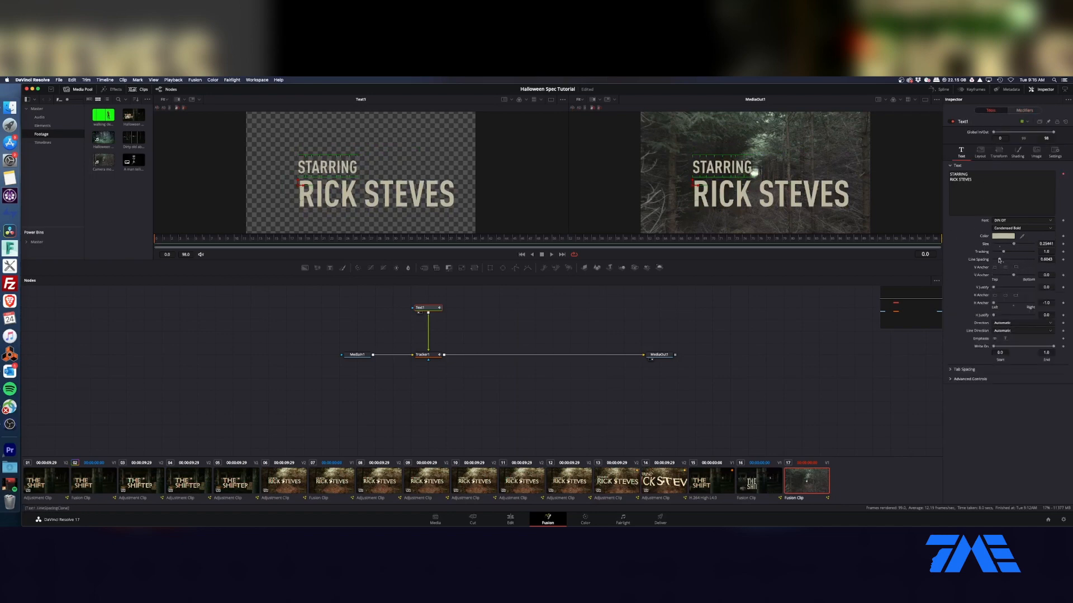
pyautogui.moveTo(998, 260); pyautogui.dragTo(979, 265)
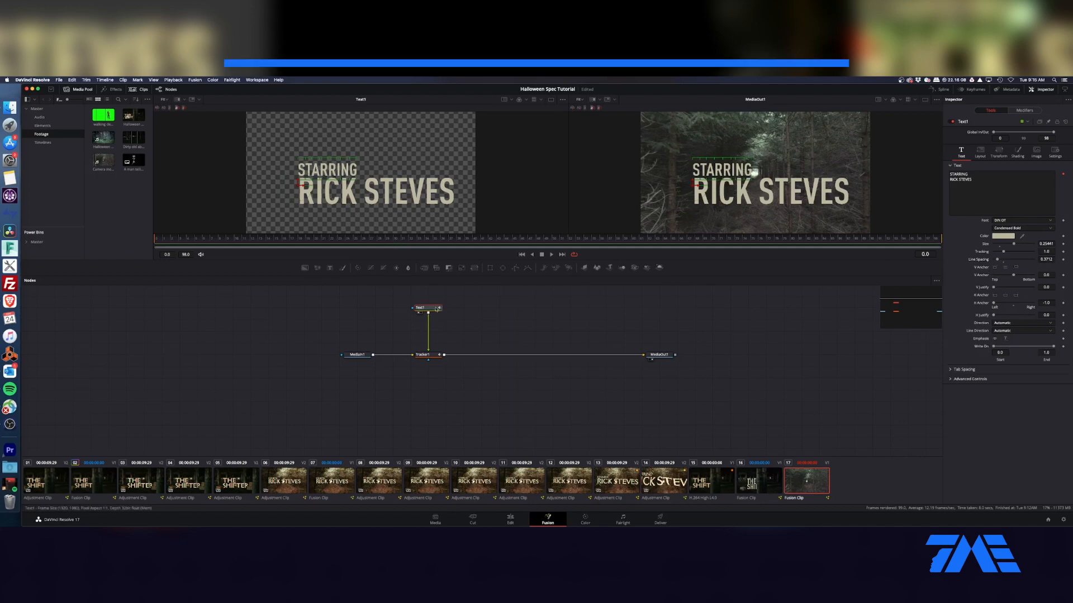
# Step: Insert a Transform node after Text1 and move the title slightly up and to the left over the forest
pyautogui.click(492, 276)
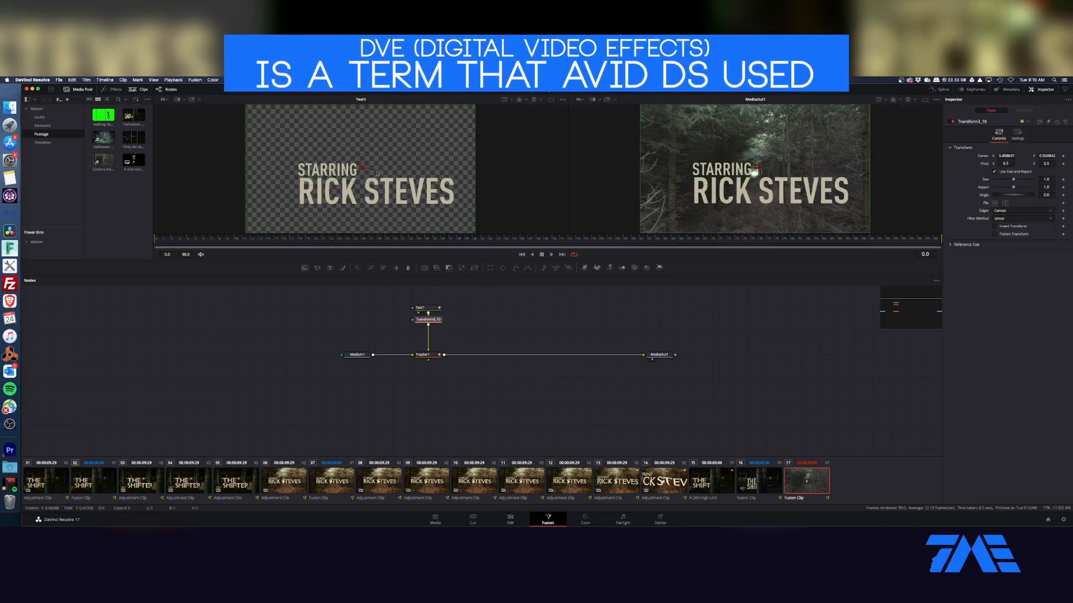
pyautogui.click(421, 308)
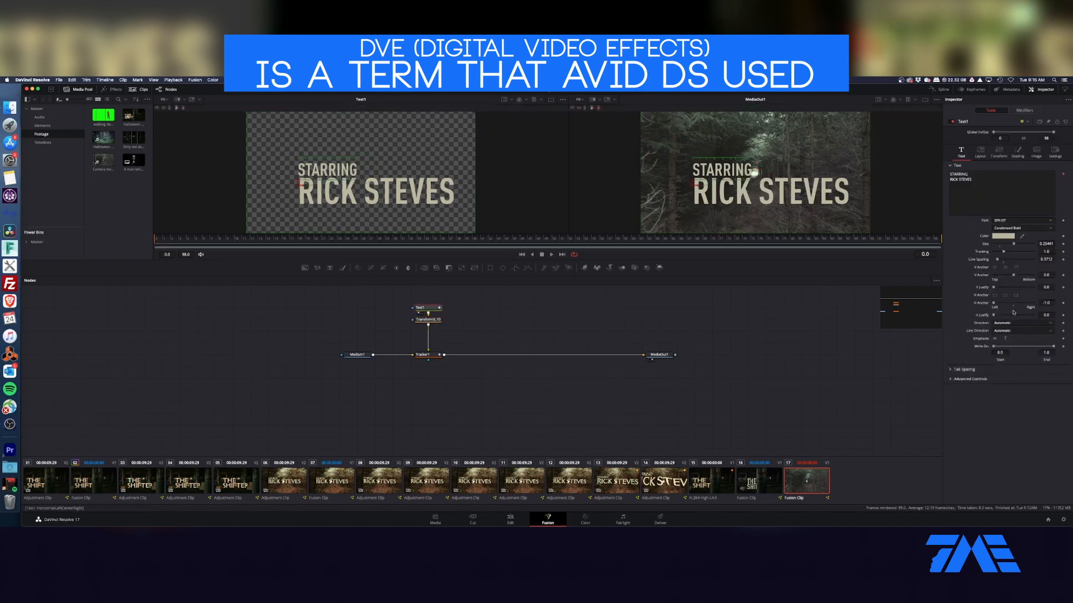
pyautogui.click(428, 320)
pyautogui.moveTo(360, 167); pyautogui.dragTo(343, 153)
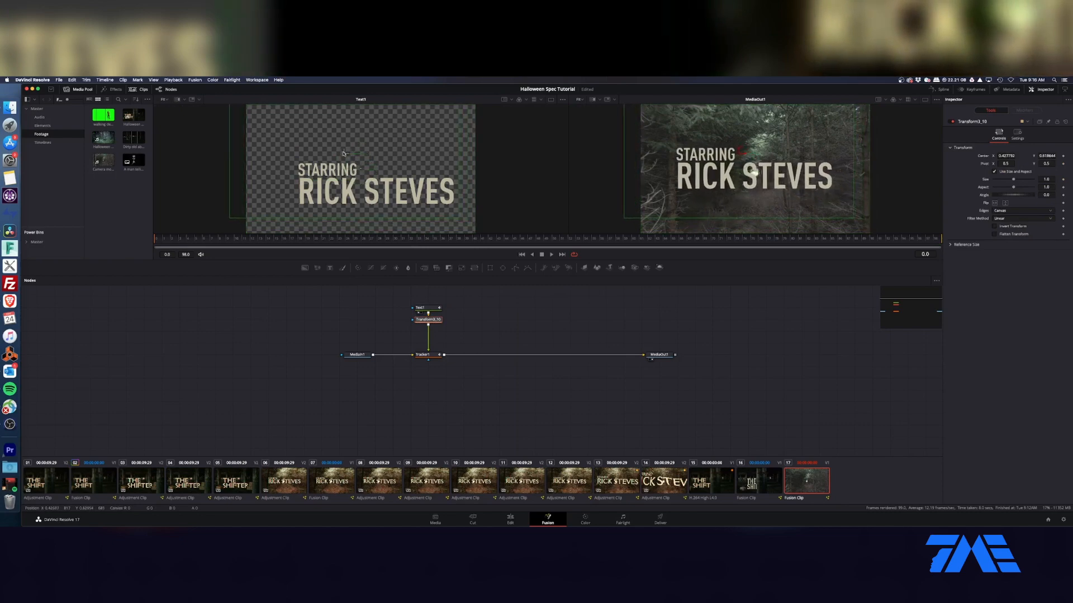
# Step: Add a Loader with the Grunge_##.jpg texture and merge it over MediaIn1, ahead of Tracker1
pyautogui.moveTo(357, 354); pyautogui.dragTo(268, 354)
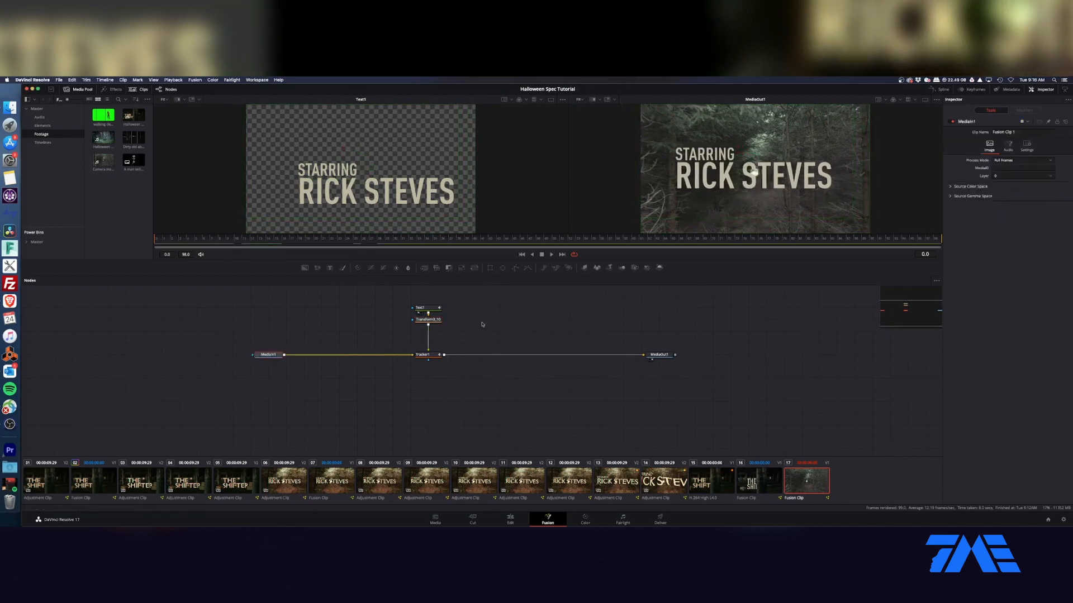
pyautogui.hotkey('shift', 'space')
pyautogui.write('trac')
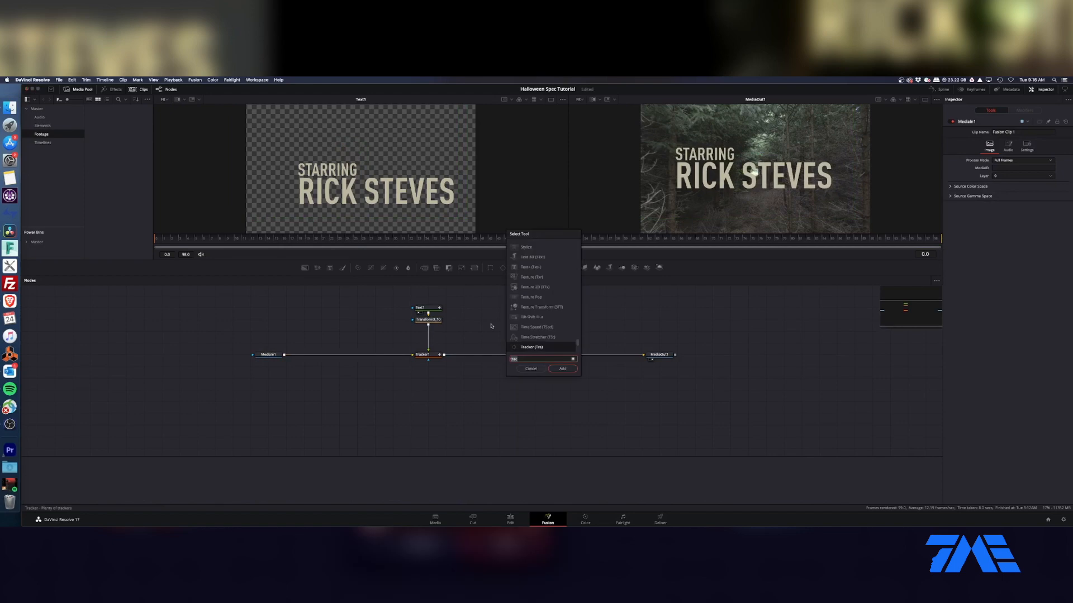
pyautogui.press('BackSpace')
pyautogui.press('BackSpace')
pyautogui.press('BackSpace')
pyautogui.press('BackSpace')
pyautogui.write('LOAD')
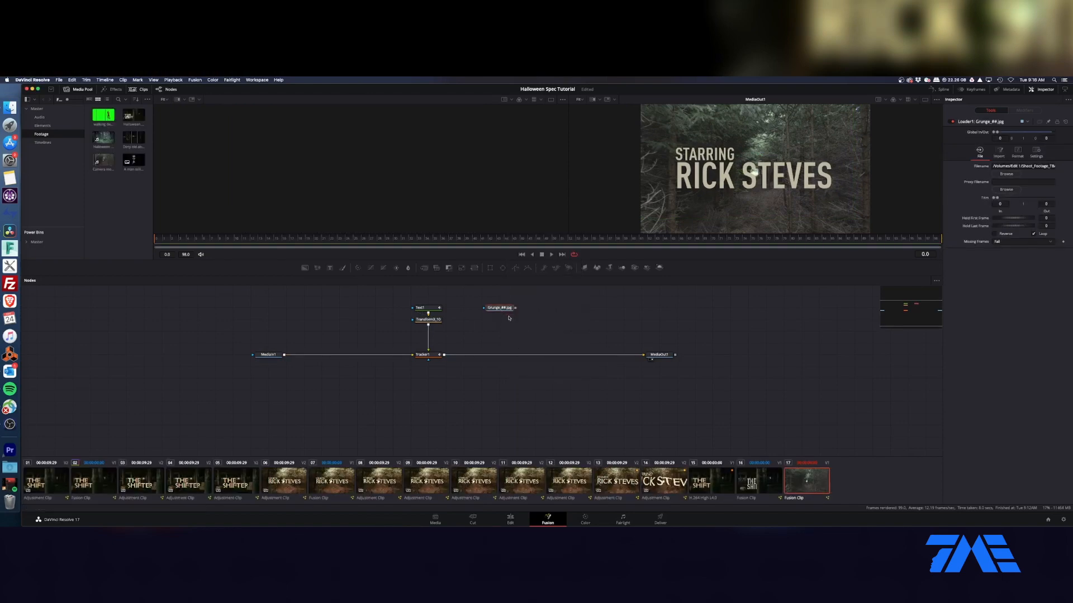
pyautogui.press('1')
pyautogui.moveTo(507, 316); pyautogui.dragTo(283, 354)
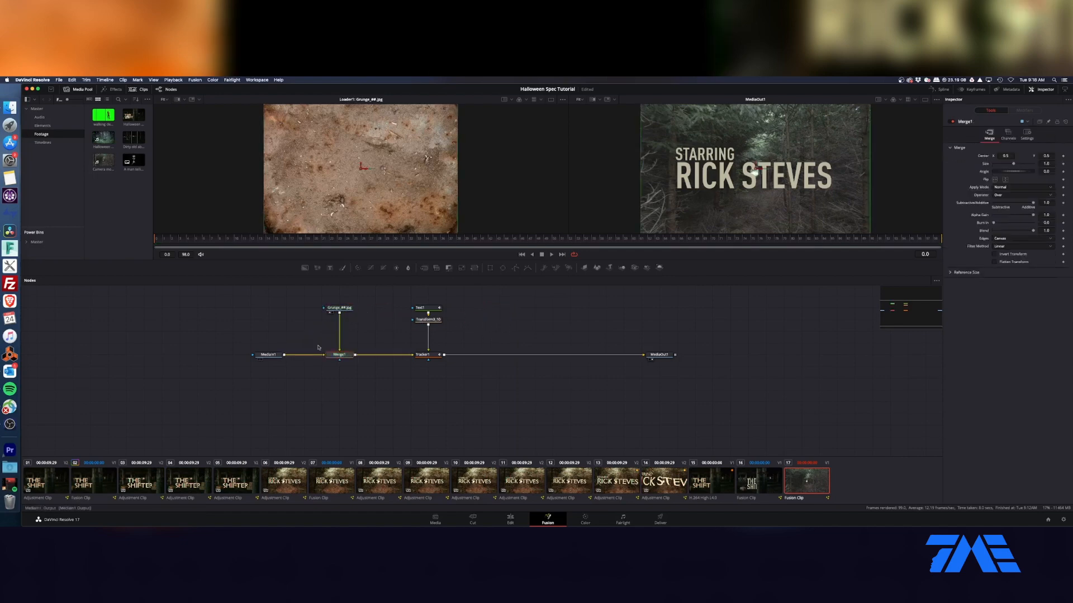
# Step: Set the apply mode of Merge1, which lays the grunge texture over MediaIn1, to Overlay
pyautogui.click(345, 357)
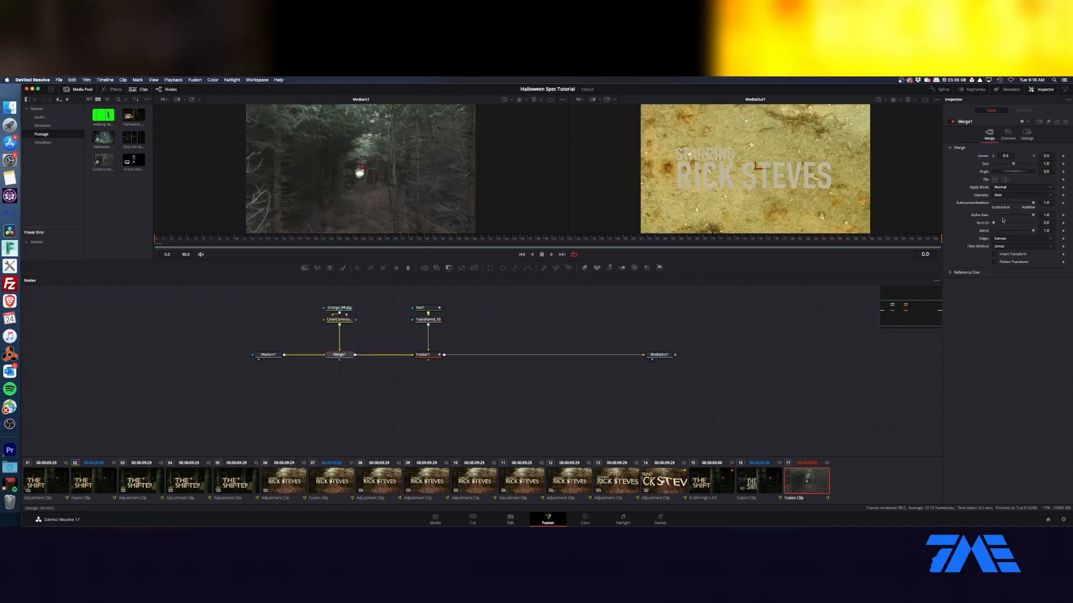
pyautogui.click(1022, 187)
pyautogui.click(1024, 223)
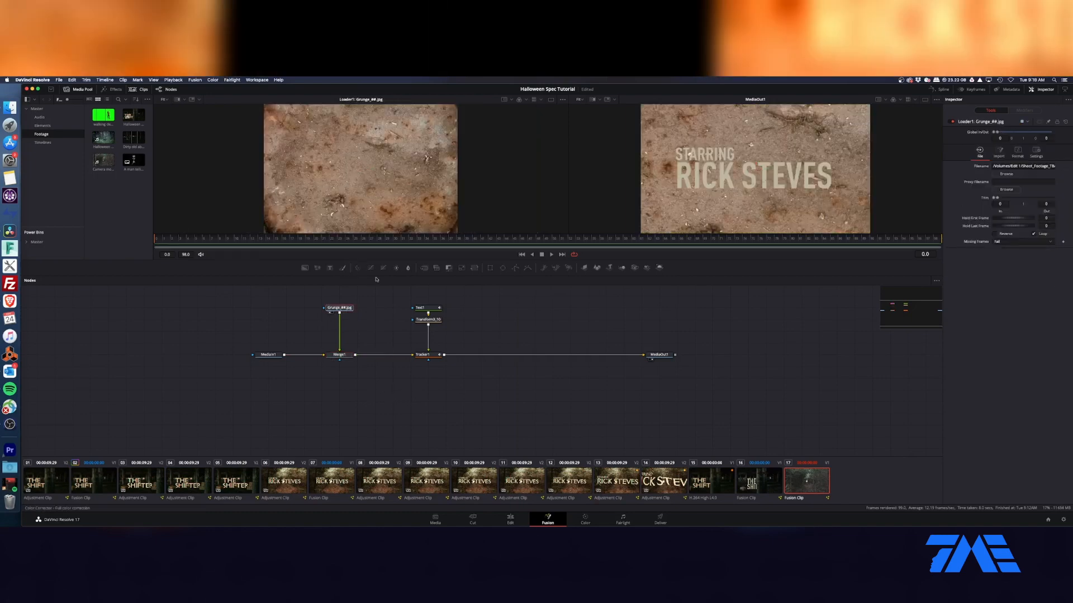
# Step: Add a ColorCorrector after the grunge Loader with saturation 0.75, contrast 1.83, lift -0.11, gamma 1.54 and brightness -0.03
pyautogui.click(358, 268)
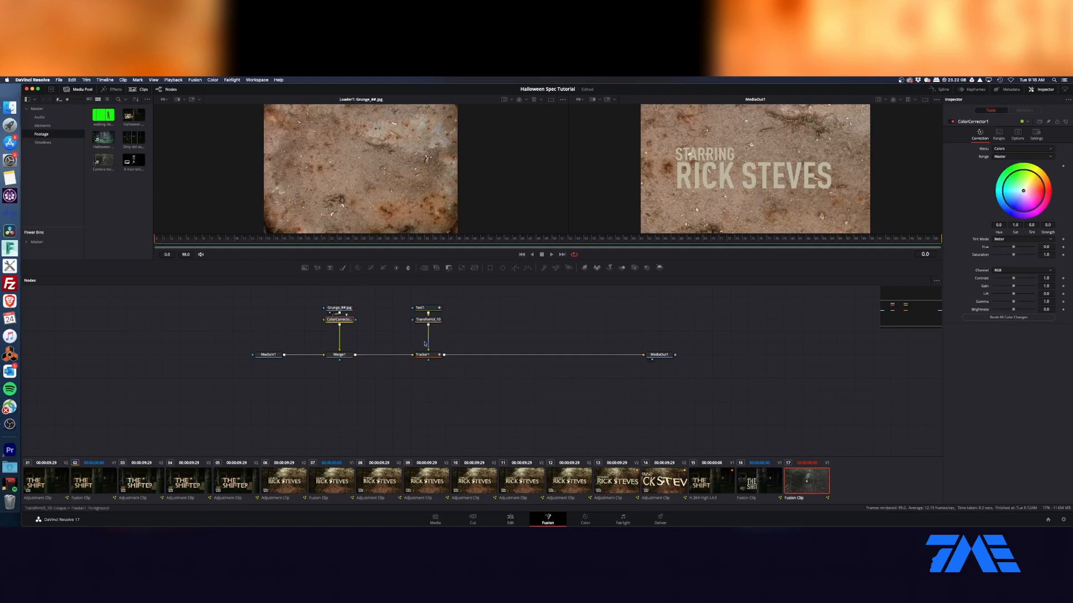
pyautogui.moveTo(268, 354); pyautogui.dragTo(353, 186)
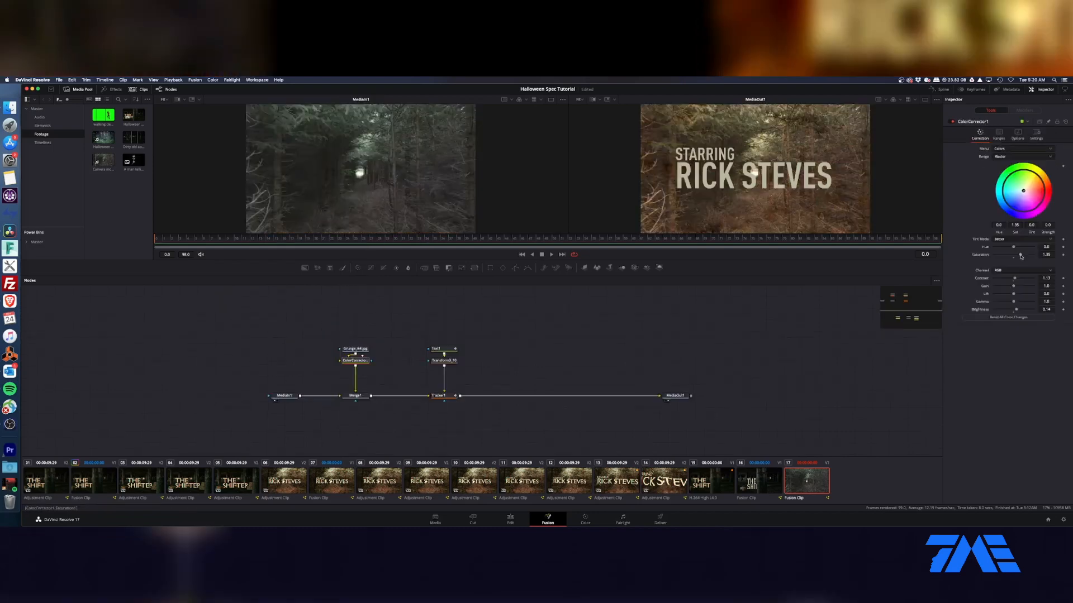
pyautogui.moveTo(1020, 258); pyautogui.dragTo(1010, 256)
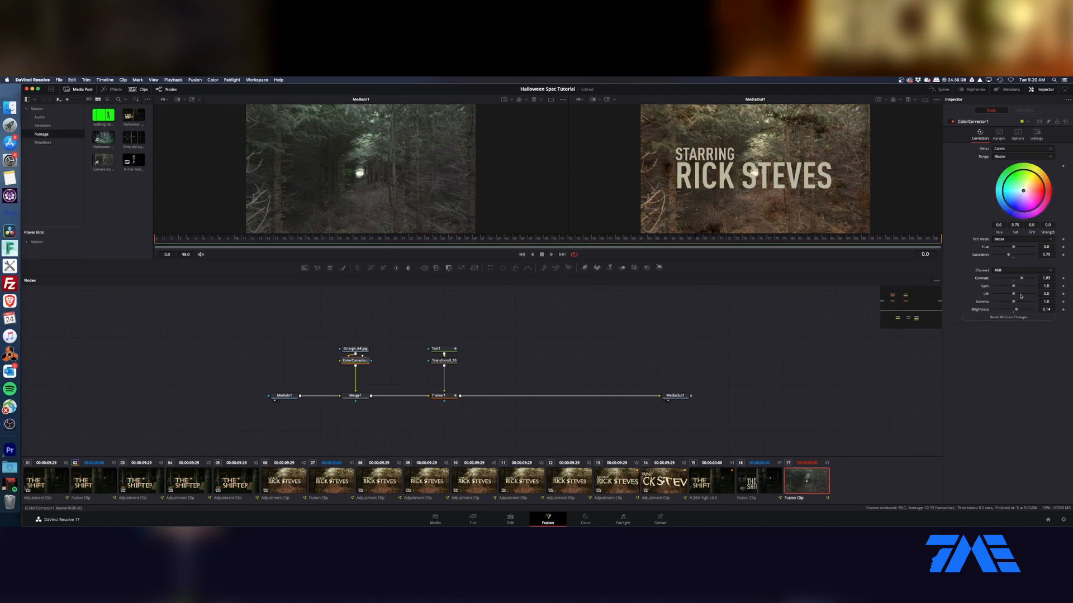
pyautogui.moveTo(1013, 296); pyautogui.dragTo(1010, 295)
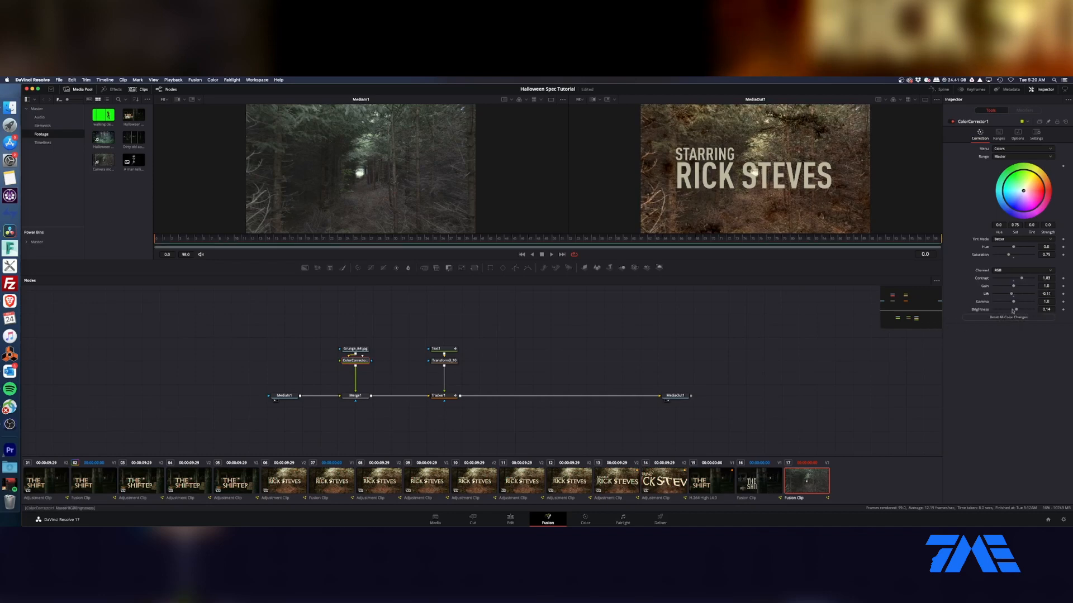
pyautogui.moveTo(1018, 311); pyautogui.dragTo(1013, 311)
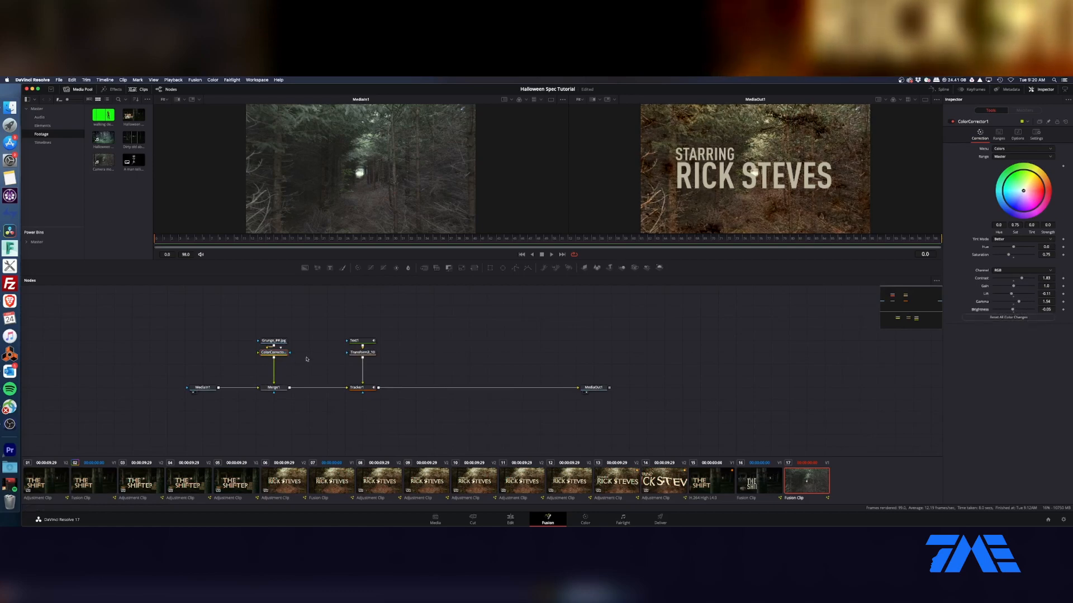
# Step: Duplicate the grunge Loader with its ColorCorrector and merge the copy over Tracker1's output using the Overlay apply mode
pyautogui.moveTo(249, 330); pyautogui.dragTo(317, 364)
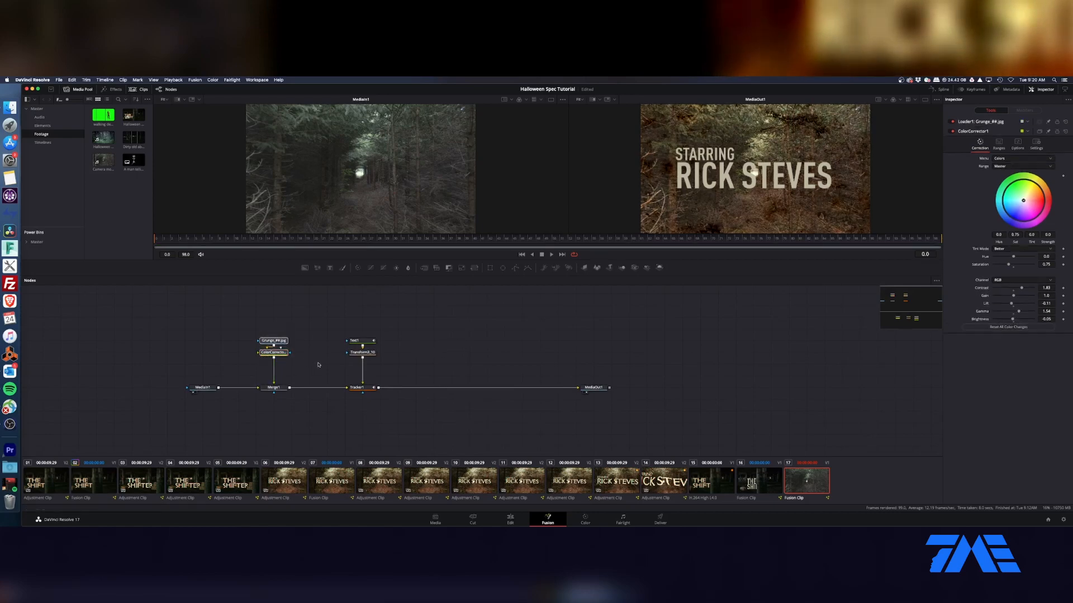
pyautogui.click(419, 351)
pyautogui.hotkey('ctrl', 'v')
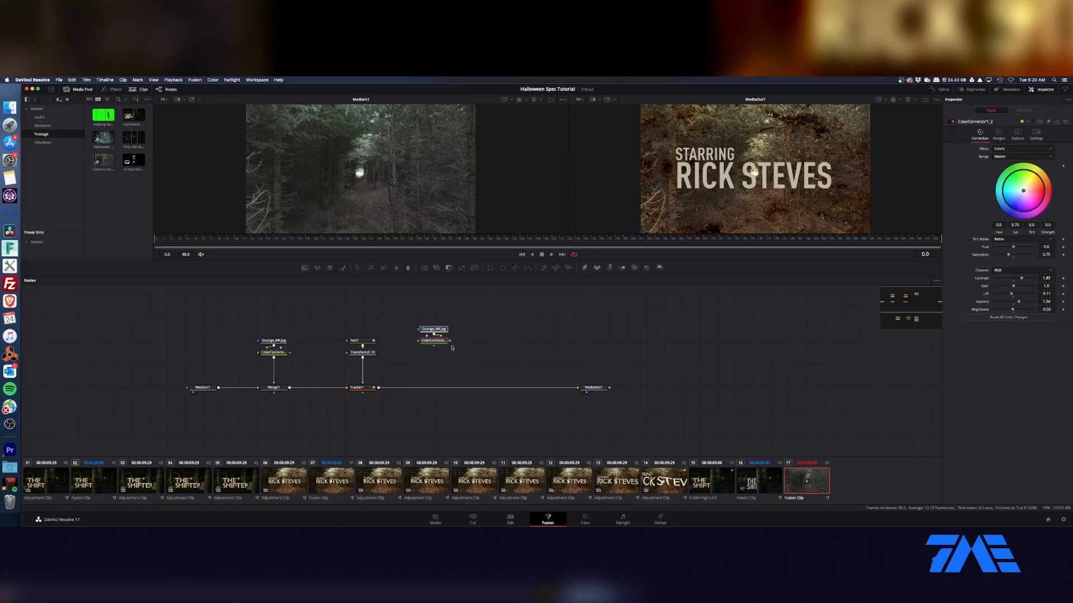
pyautogui.moveTo(449, 352); pyautogui.dragTo(391, 387)
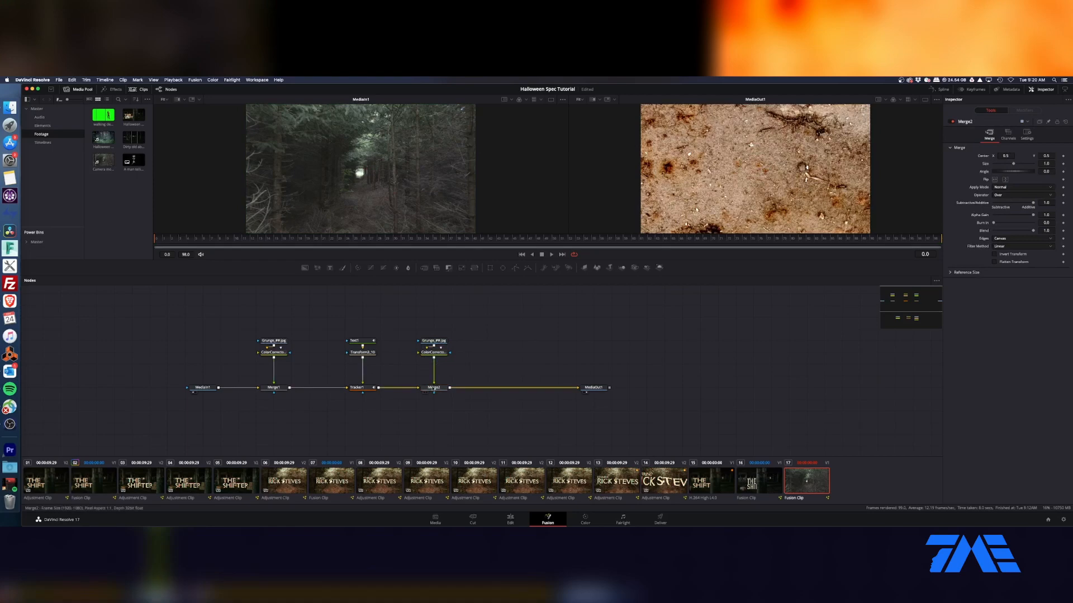
pyautogui.click(1020, 188)
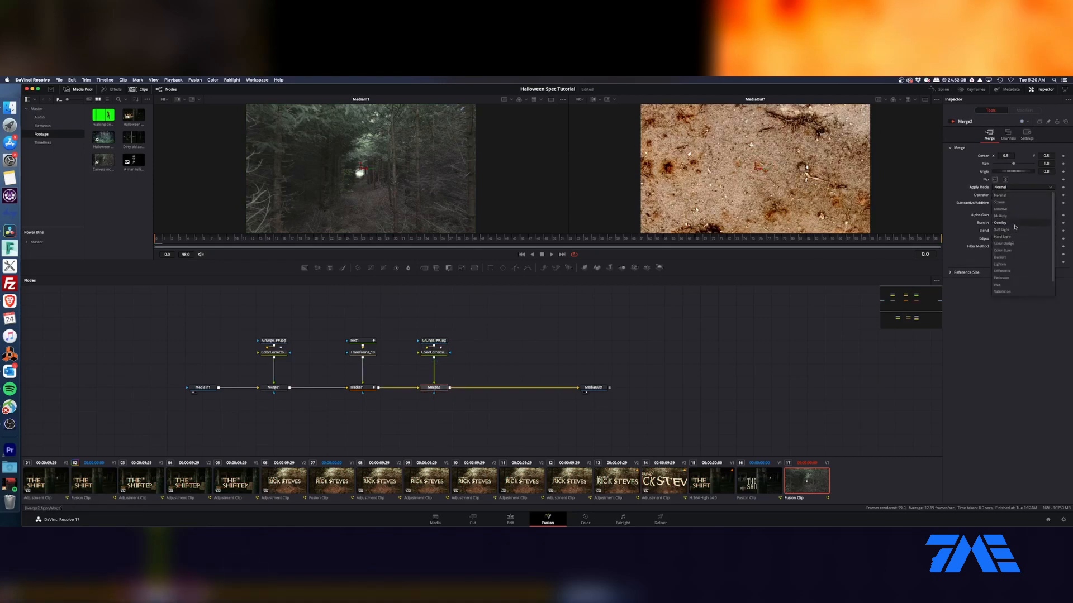
pyautogui.click(1008, 228)
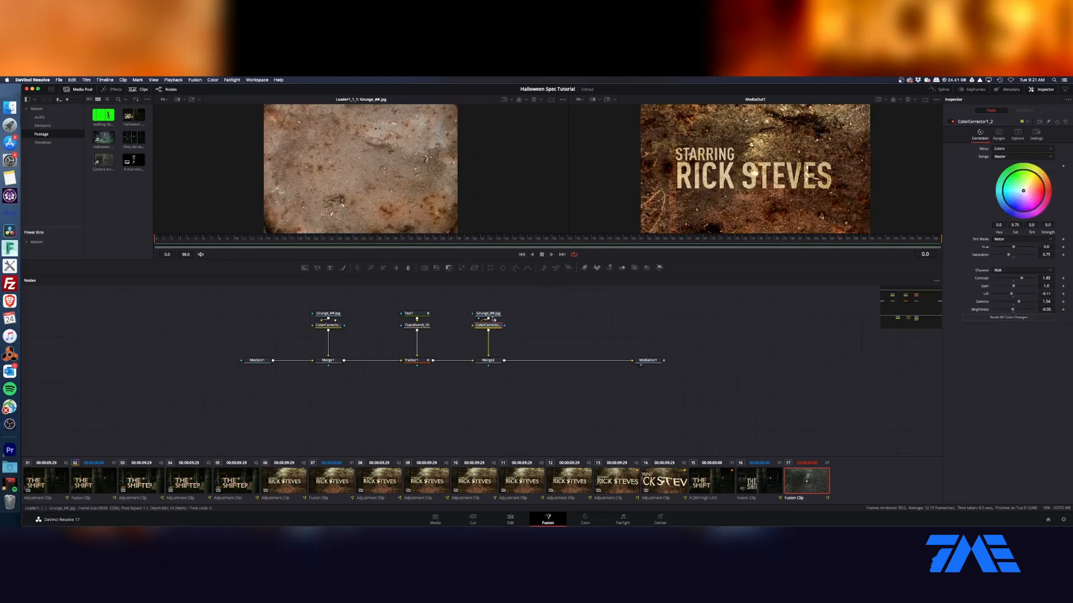
# Step: Make room in the second grunge branch and insert a Transform node between its ColorCorrector and Merge2
pyautogui.moveTo(488, 313); pyautogui.dragTo(488, 302)
pyautogui.click(327, 314)
pyautogui.moveTo(210, 240); pyautogui.dragTo(331, 242)
pyautogui.moveTo(491, 325); pyautogui.dragTo(491, 313)
pyautogui.click(474, 268)
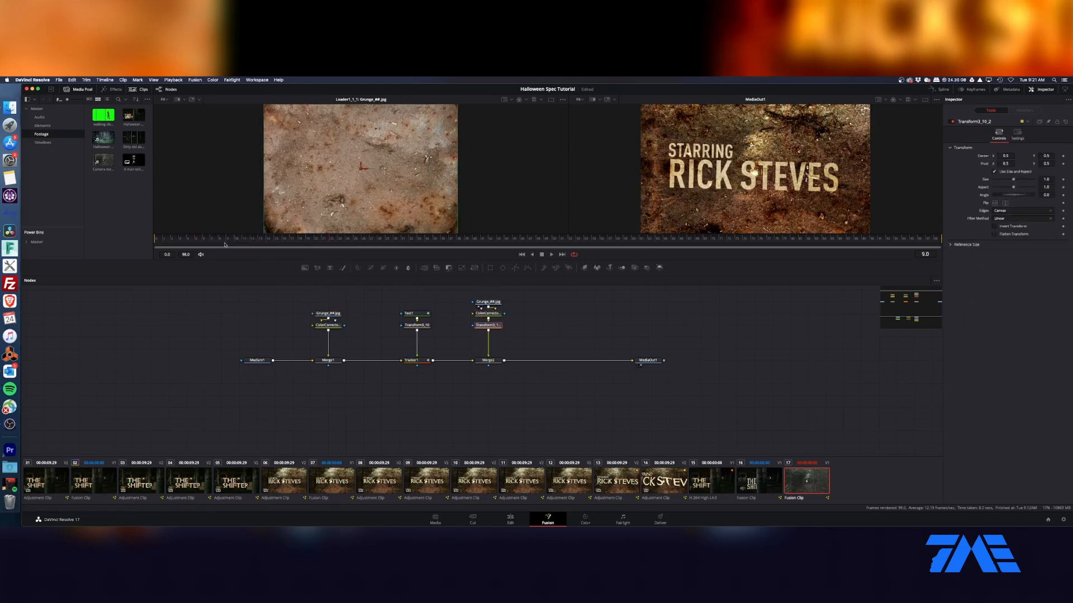
# Step: Keyframe the grunge Transform's Size at 1.0 on frame 0 and enlarge it at frame 98
pyautogui.moveTo(225, 244); pyautogui.dragTo(139, 250)
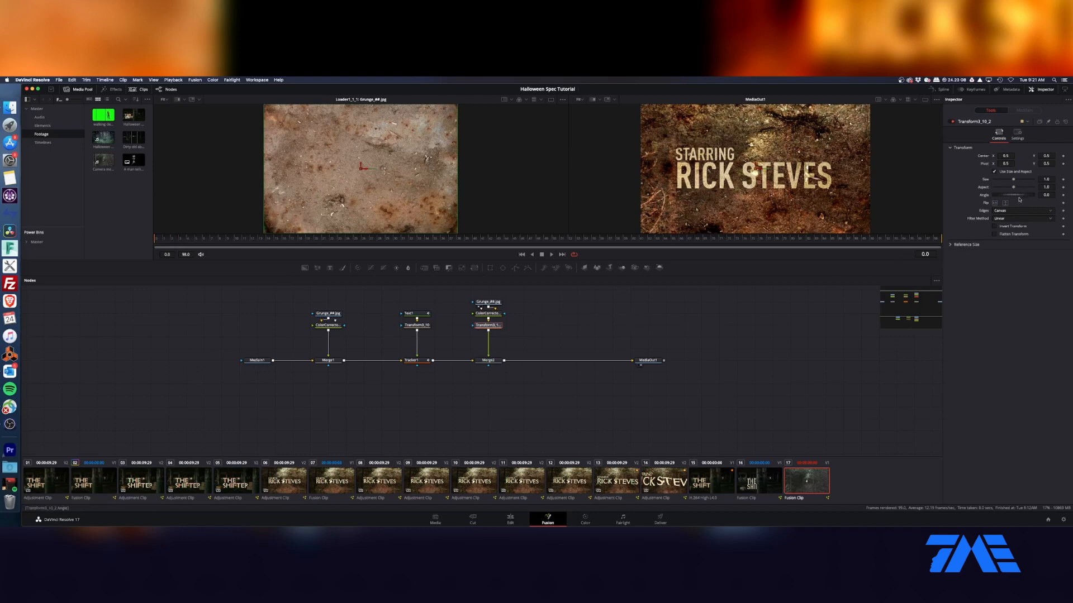
pyautogui.click(1063, 180)
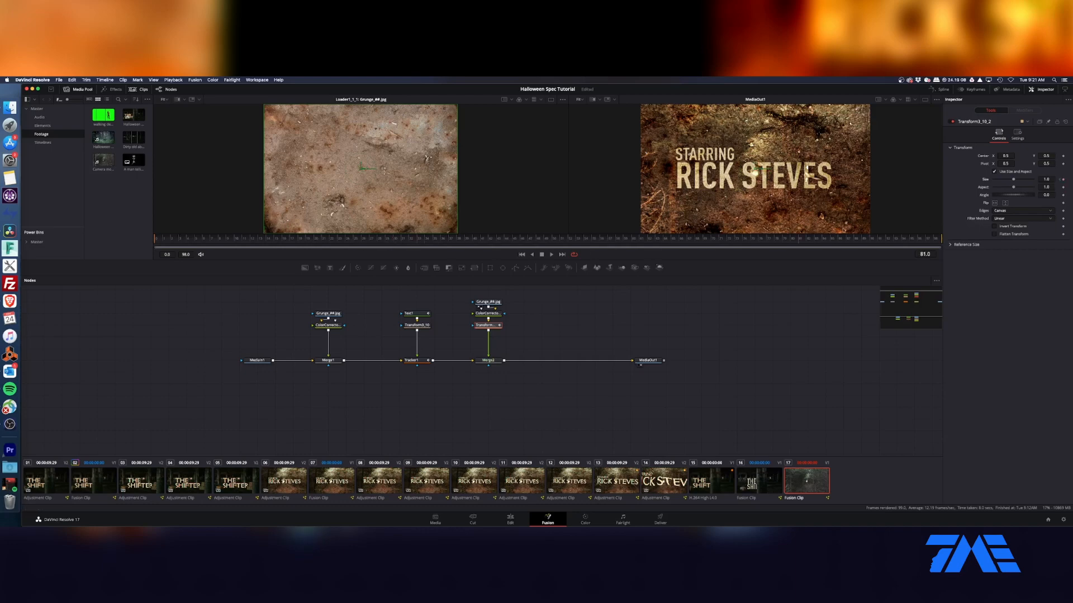
pyautogui.click(934, 238)
pyautogui.moveTo(1014, 180); pyautogui.dragTo(1021, 180)
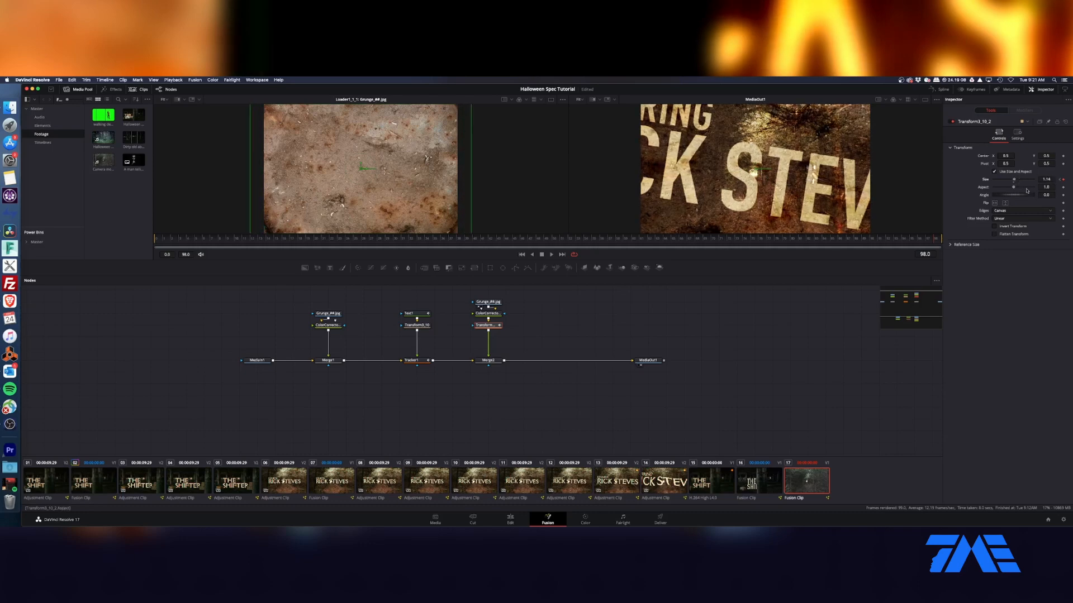
pyautogui.click(163, 239)
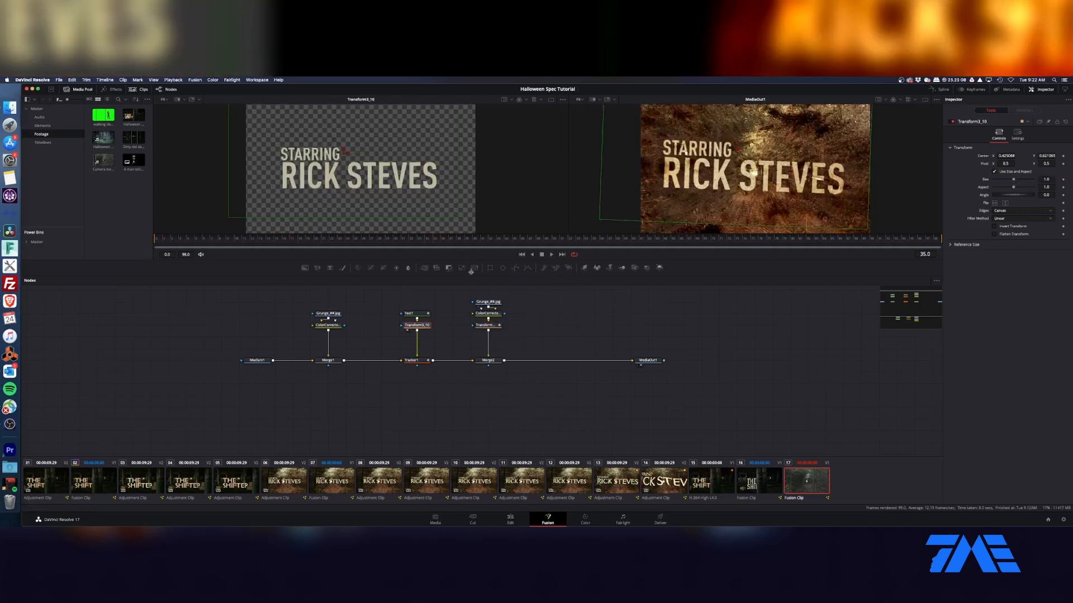
# Step: Show both of Tracker1's displacement curves in the Spline editor, fitted to the view
pyautogui.moveTo(434, 239); pyautogui.dragTo(835, 237)
pyautogui.click(410, 361)
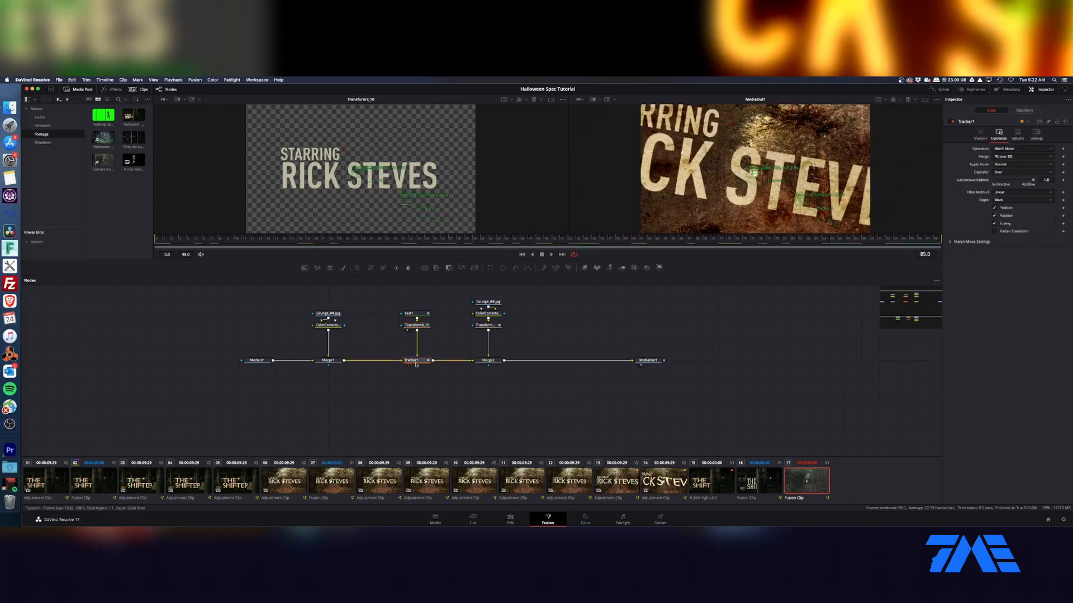
pyautogui.click(939, 89)
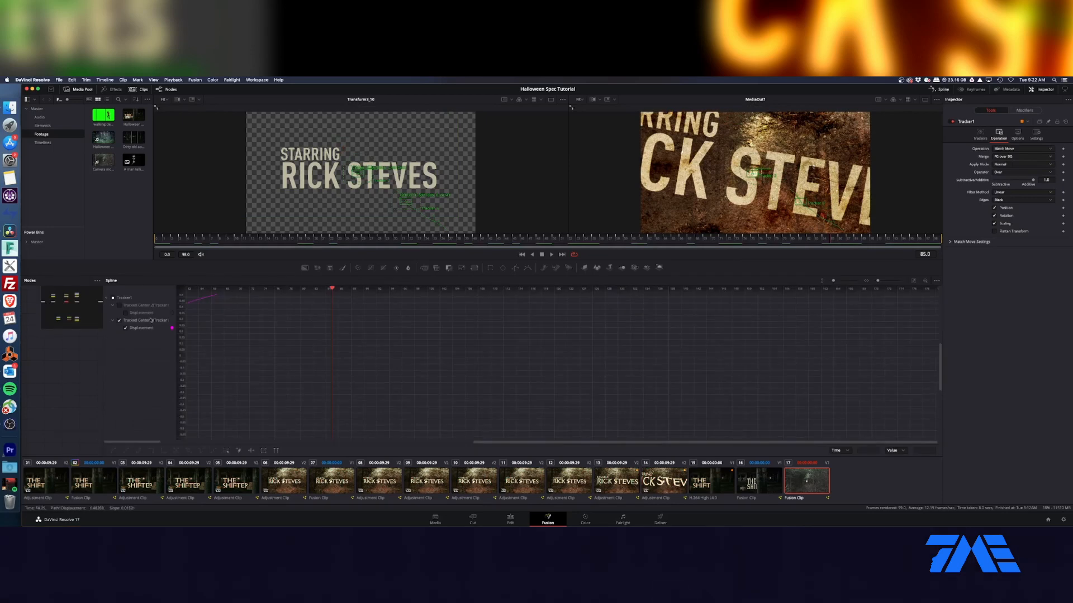
pyautogui.click(118, 306)
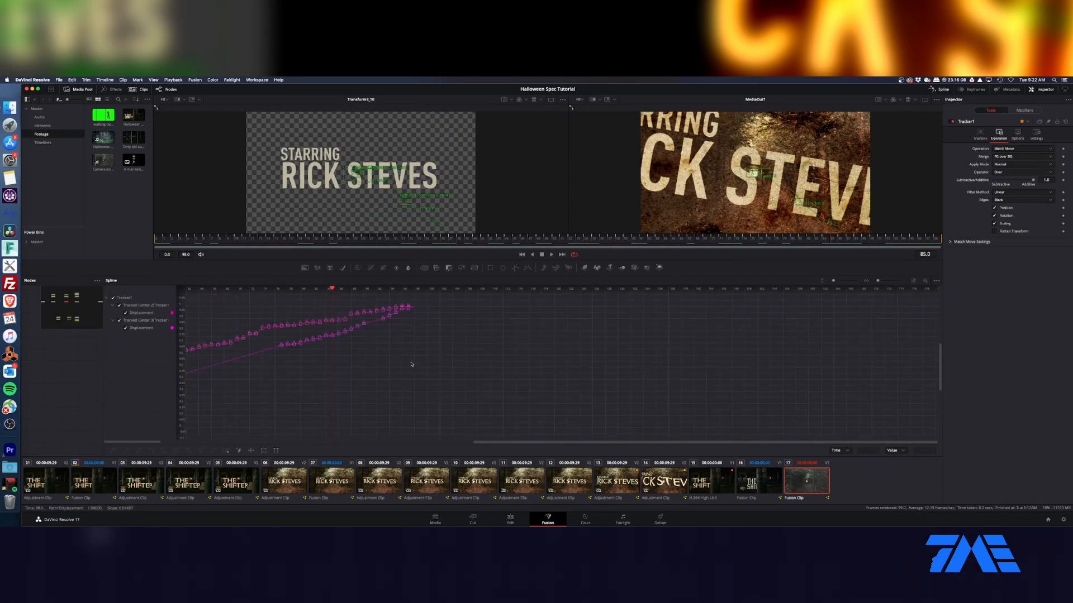
pyautogui.press('super+f')
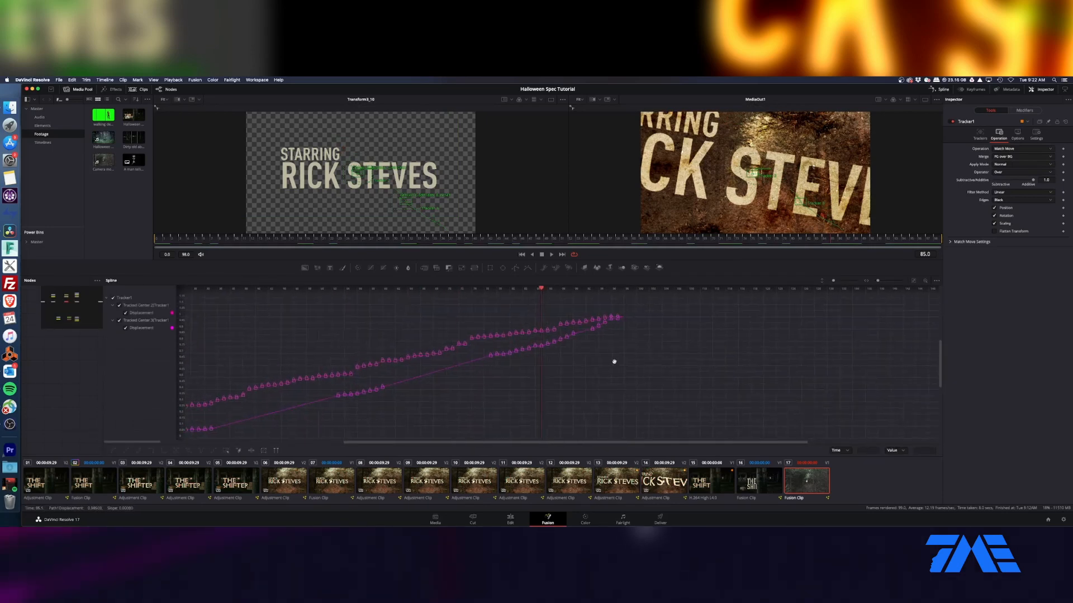
# Step: Remove groups of uneven keyframes from the middle of Tracker1's displacement curves to smooth the tracked motion
pyautogui.moveTo(511, 321); pyautogui.dragTo(350, 370)
pyautogui.press('Delete')
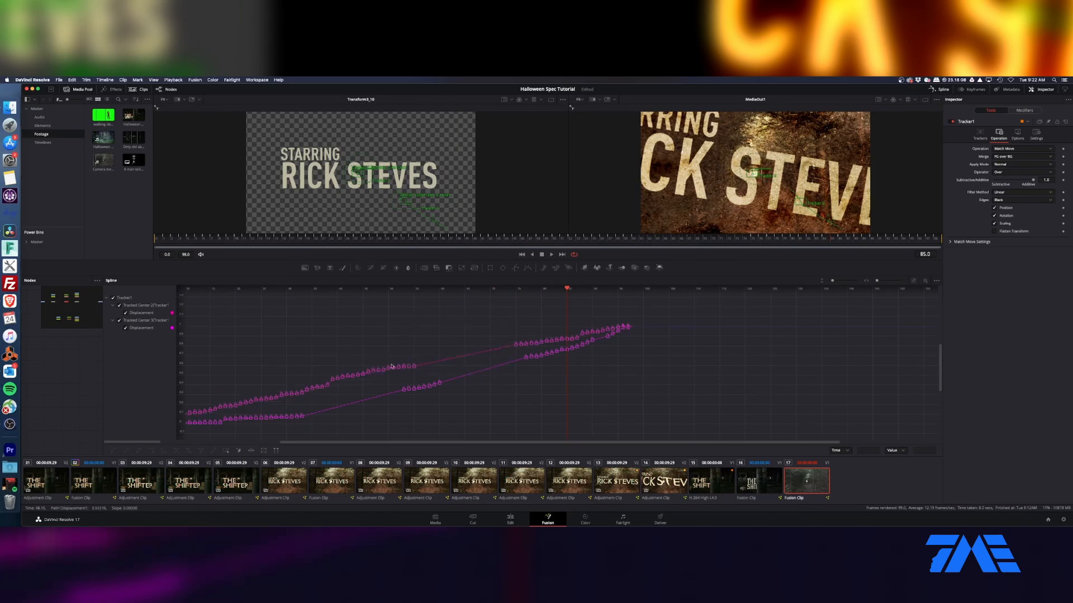
pyautogui.moveTo(424, 347); pyautogui.dragTo(300, 385)
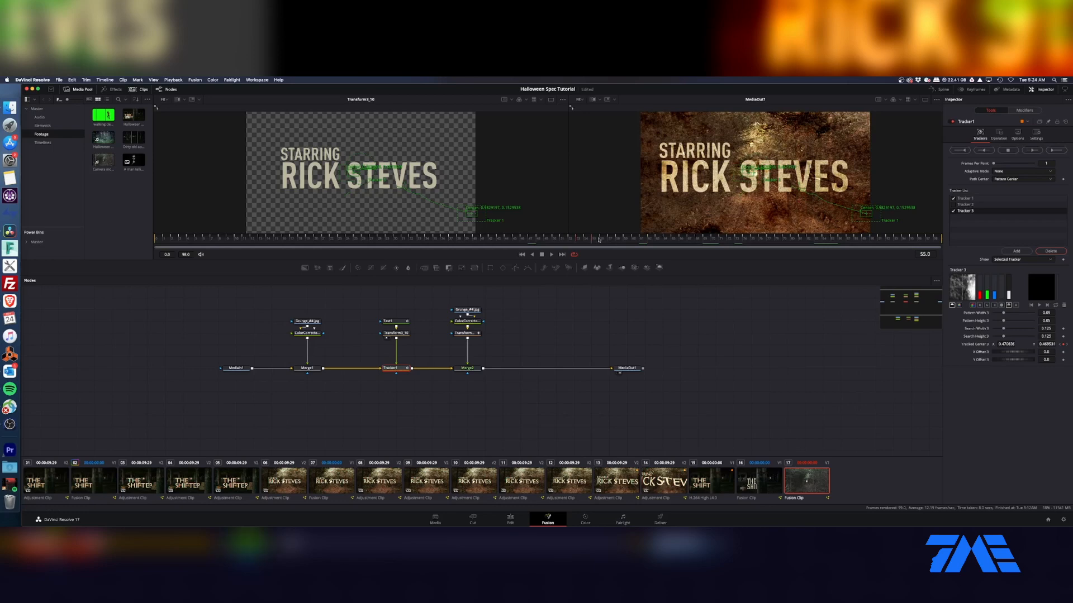
# Step: Scrub through the composite to check how the title follows the tracked motion
pyautogui.click(727, 241)
pyautogui.moveTo(726, 242); pyautogui.dragTo(536, 249)
pyautogui.click(467, 368)
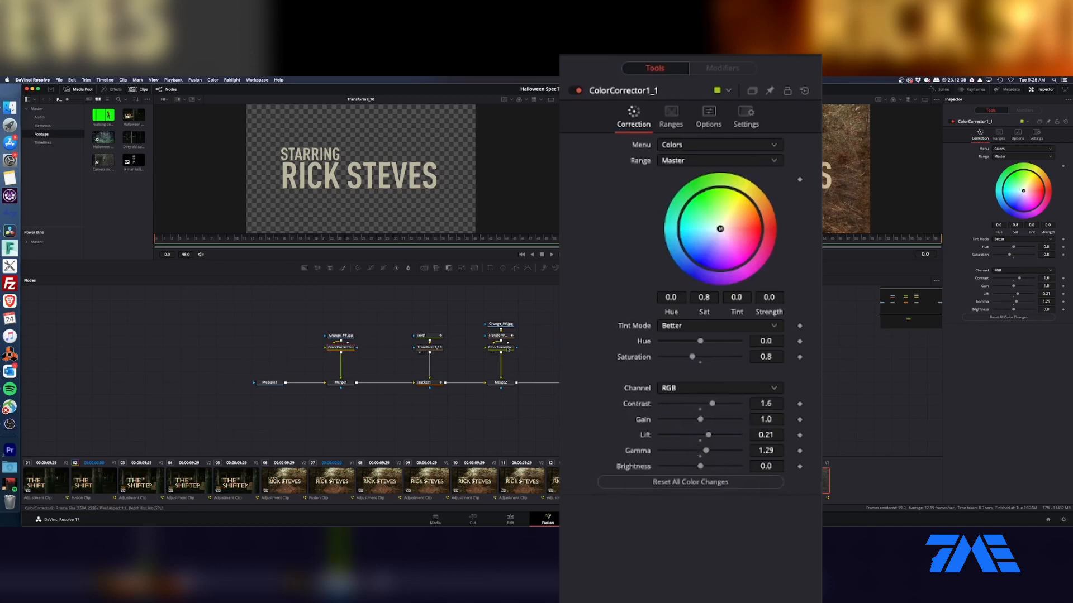
# Step: Review the second grunge branch's color correction and its flipped, animated Transform, then play the composite from the start
pyautogui.click(517, 352)
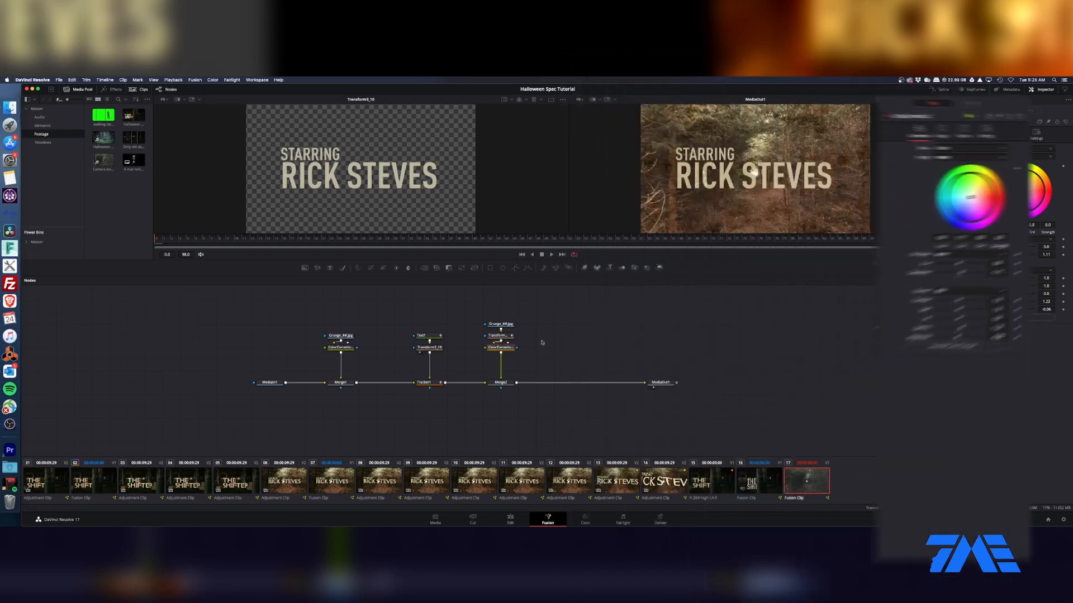
pyautogui.click(500, 335)
pyautogui.moveTo(266, 250); pyautogui.dragTo(799, 235)
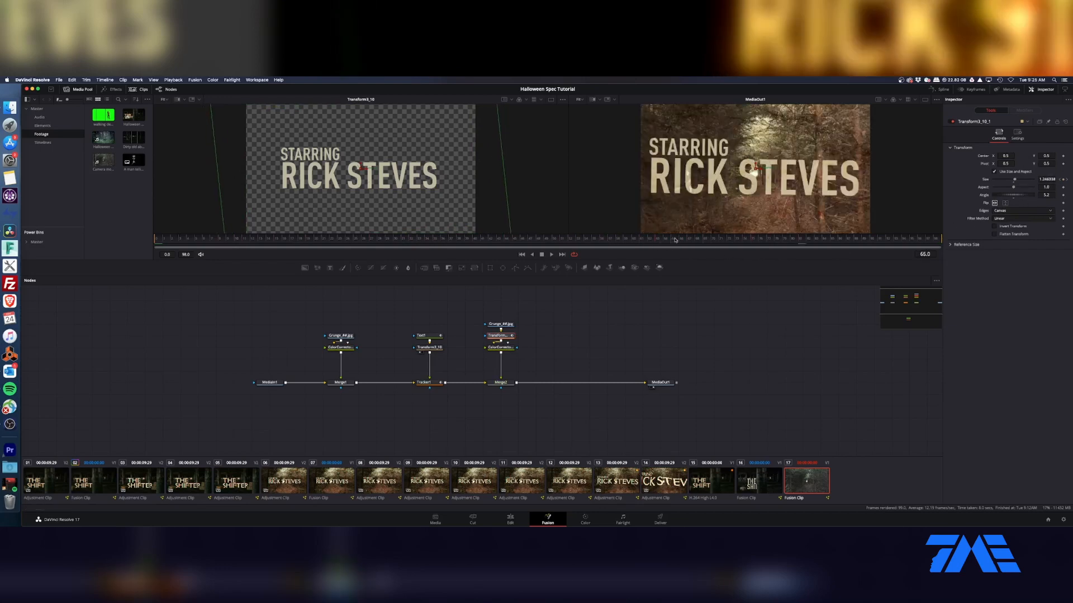
pyautogui.click(212, 240)
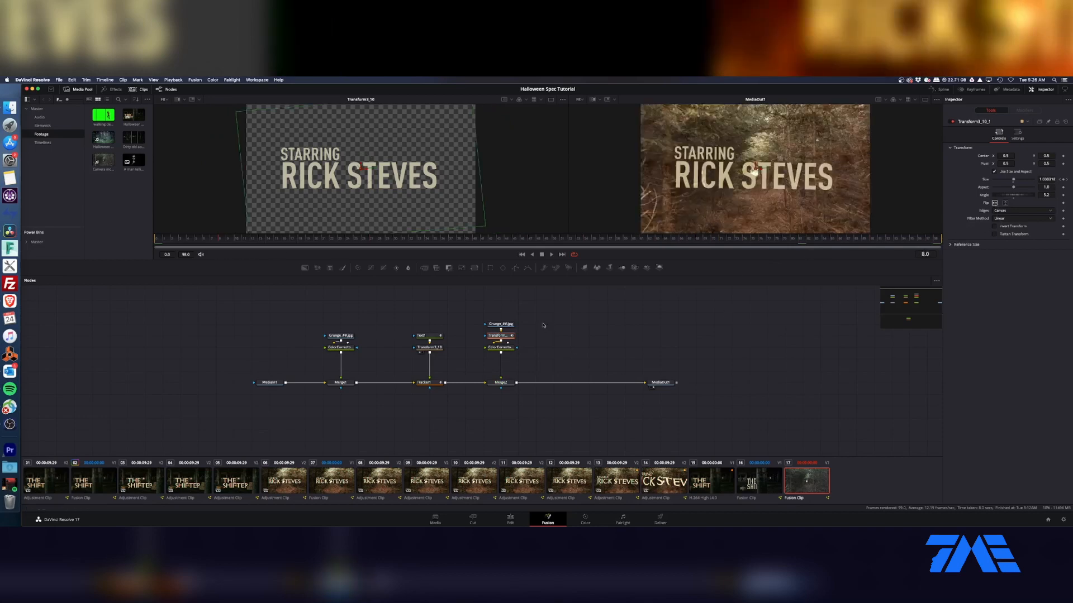
pyautogui.click(994, 203)
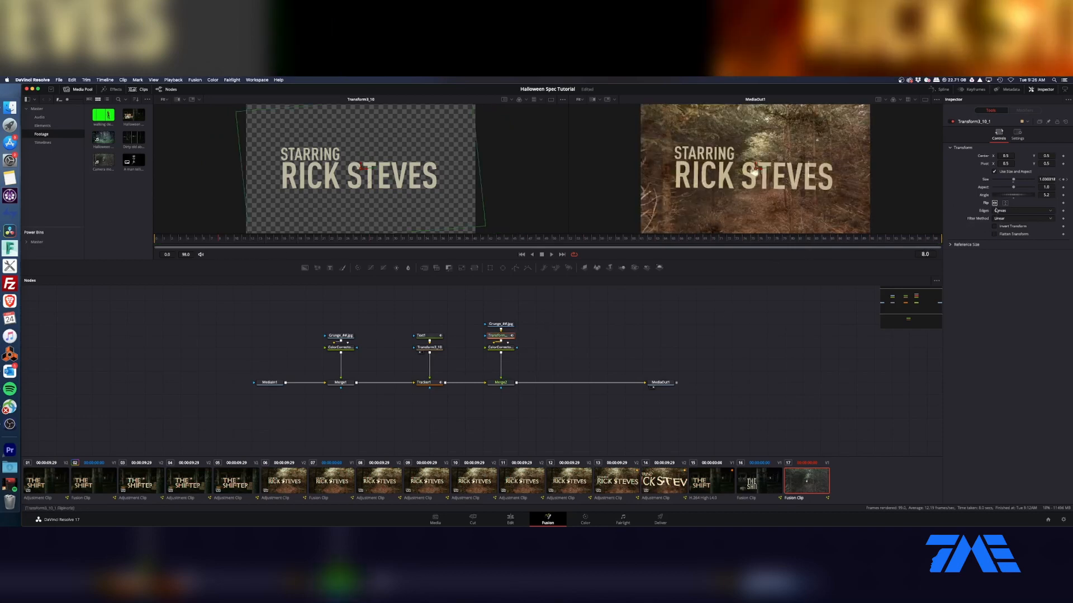
pyautogui.moveTo(218, 239); pyautogui.dragTo(139, 250)
pyautogui.press('space')
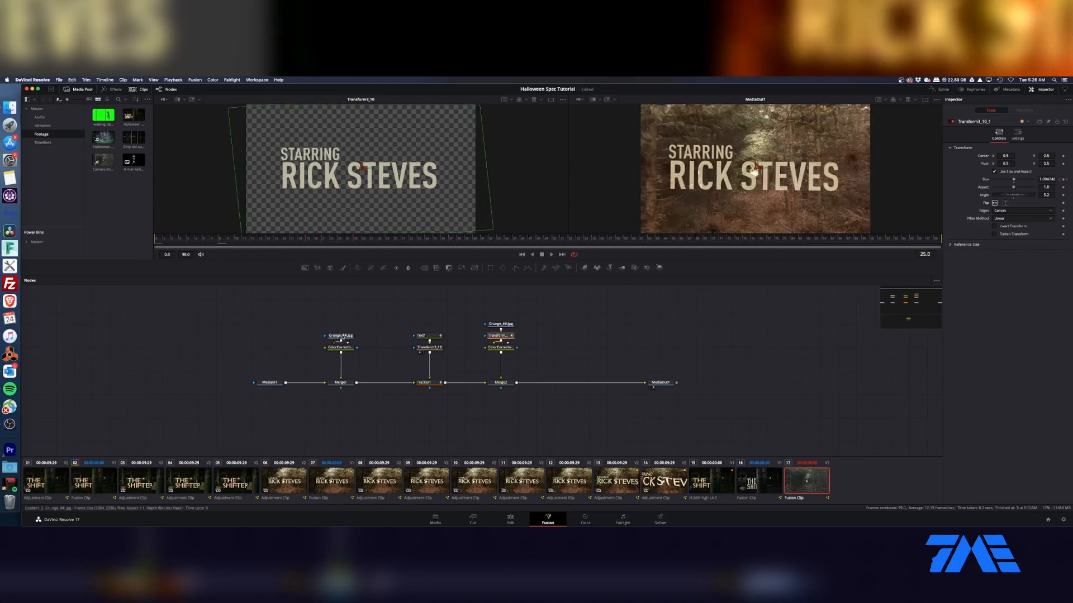
# Step: Compare the two grunge branches by viewing the Loader, Transform and ColorCorrector nodes individually
pyautogui.click(342, 336)
pyautogui.press('1')
pyautogui.click(505, 324)
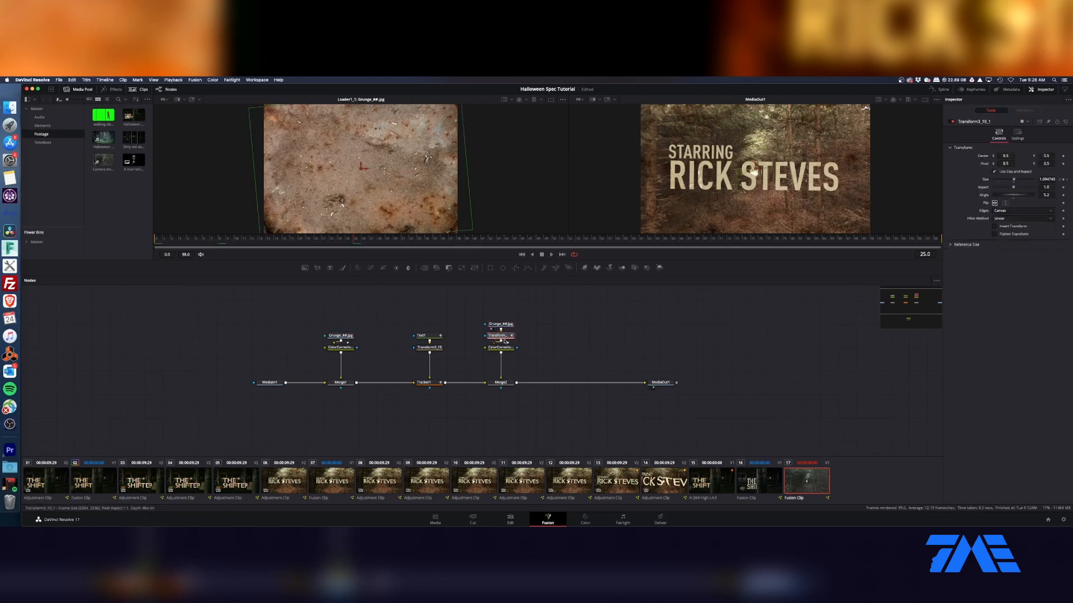
pyautogui.click(503, 337)
pyautogui.press('1')
pyautogui.click(343, 337)
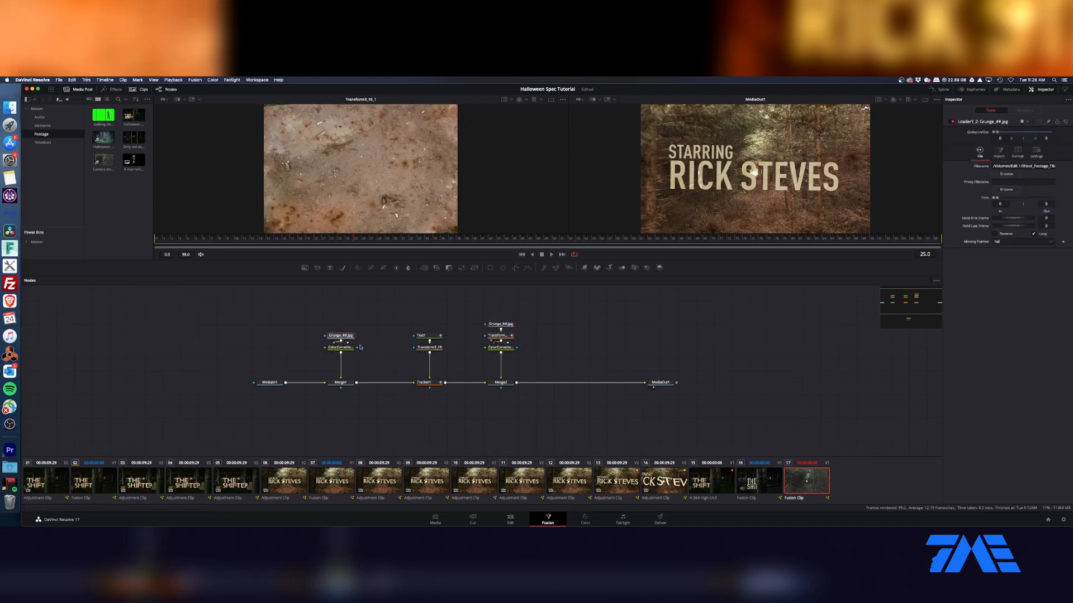
pyautogui.click(498, 335)
pyautogui.click(510, 351)
pyautogui.press('1')
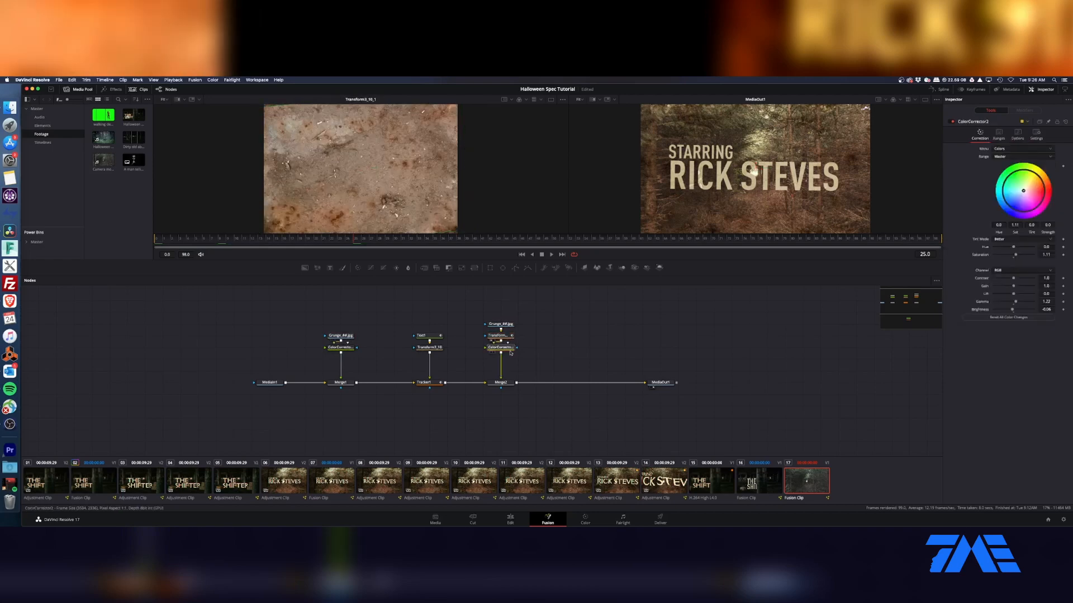
pyautogui.click(342, 348)
pyautogui.press('1')
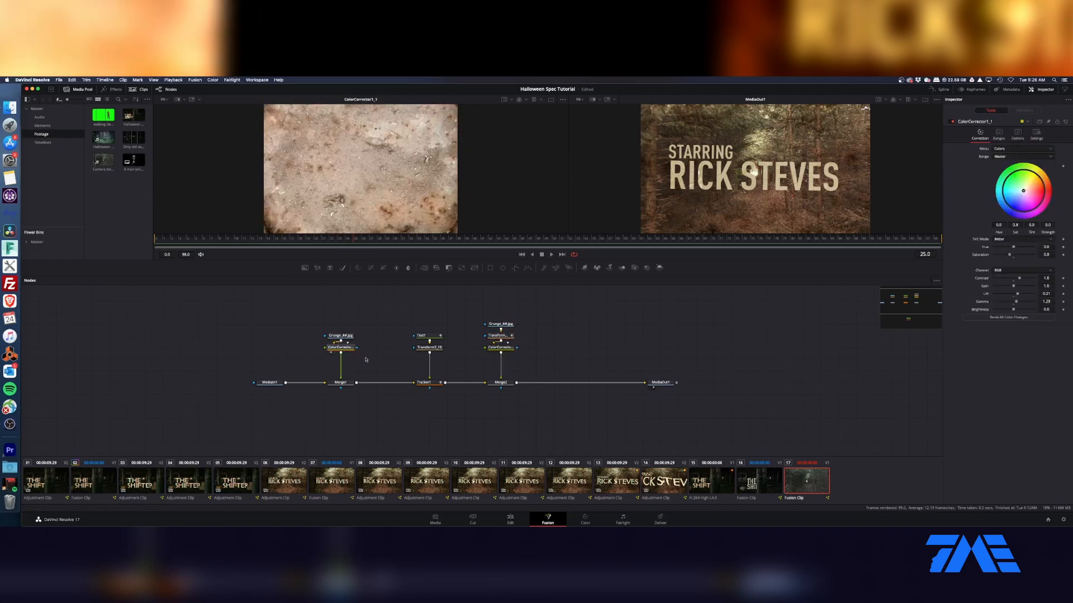
# Step: View the outputs of Text1 and its Transform individually, and move both nodes up to leave room above Tracker1
pyautogui.click(433, 336)
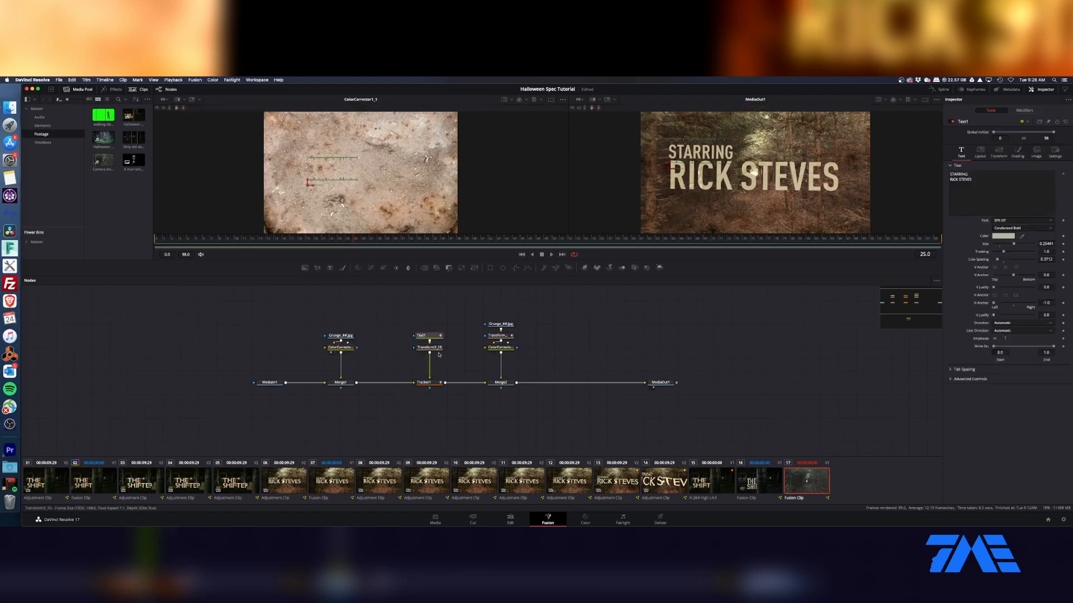
pyautogui.press('1')
pyautogui.click(434, 347)
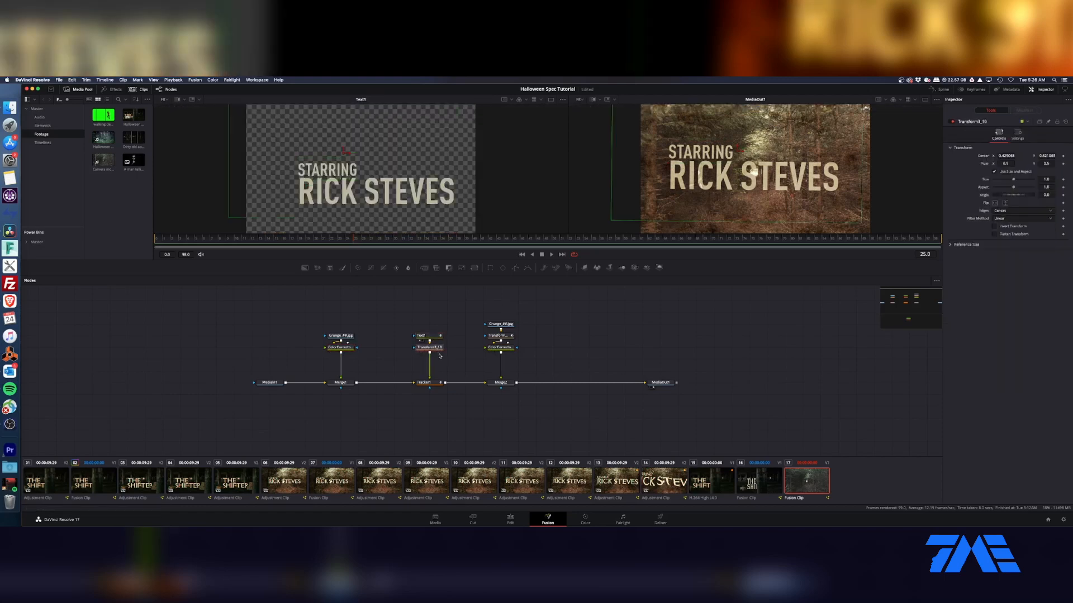
pyautogui.press('1')
pyautogui.moveTo(320, 240); pyautogui.dragTo(585, 240)
pyautogui.moveTo(455, 326)
pyautogui.mouseDown()
pyautogui.moveTo(429, 366)
pyautogui.moveTo(436, 332)
pyautogui.mouseUp()
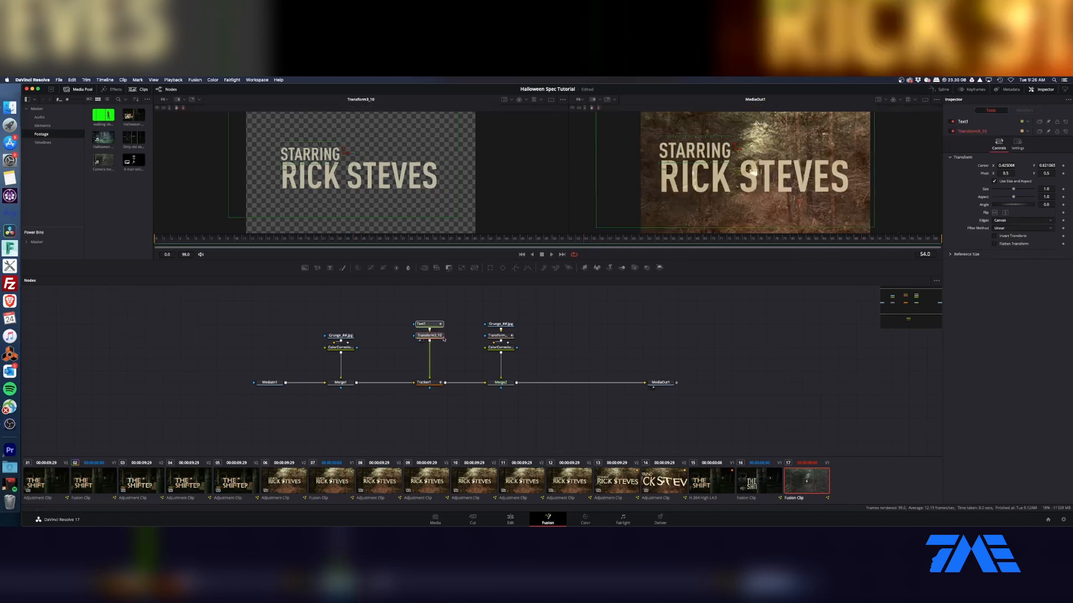
# Step: Insert a Grid Warp node after the title's Transform and set both its X and Y grid size to 11
pyautogui.hotkey('shift', 'space')
pyautogui.write('LOAD')
pyautogui.press('BackSpace')
pyautogui.press('BackSpace')
pyautogui.press('BackSpace')
pyautogui.press('BackSpace')
pyautogui.write('GRID')
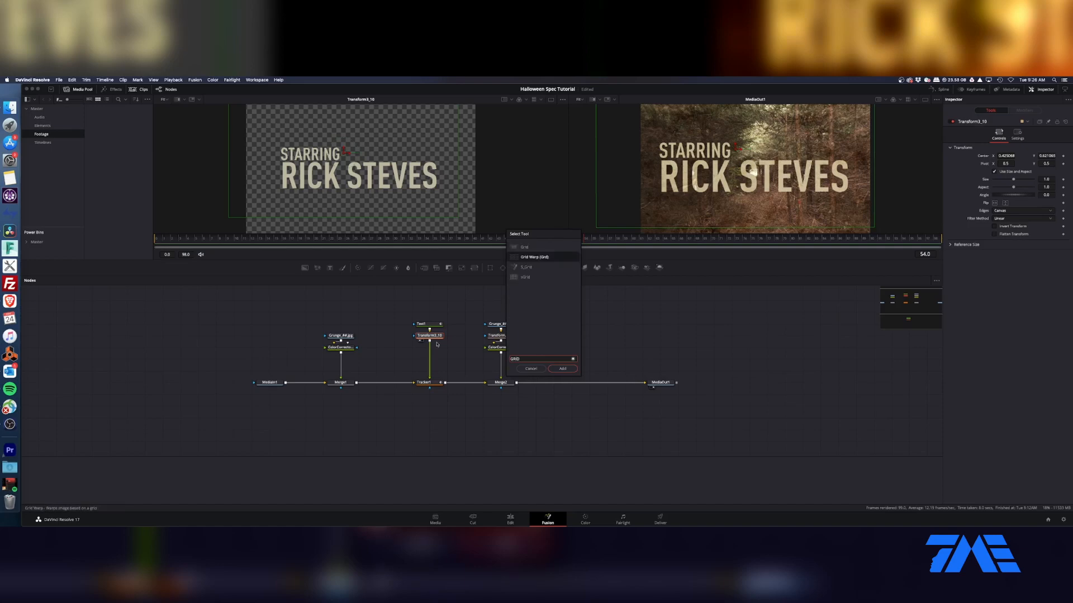
pyautogui.press('Return')
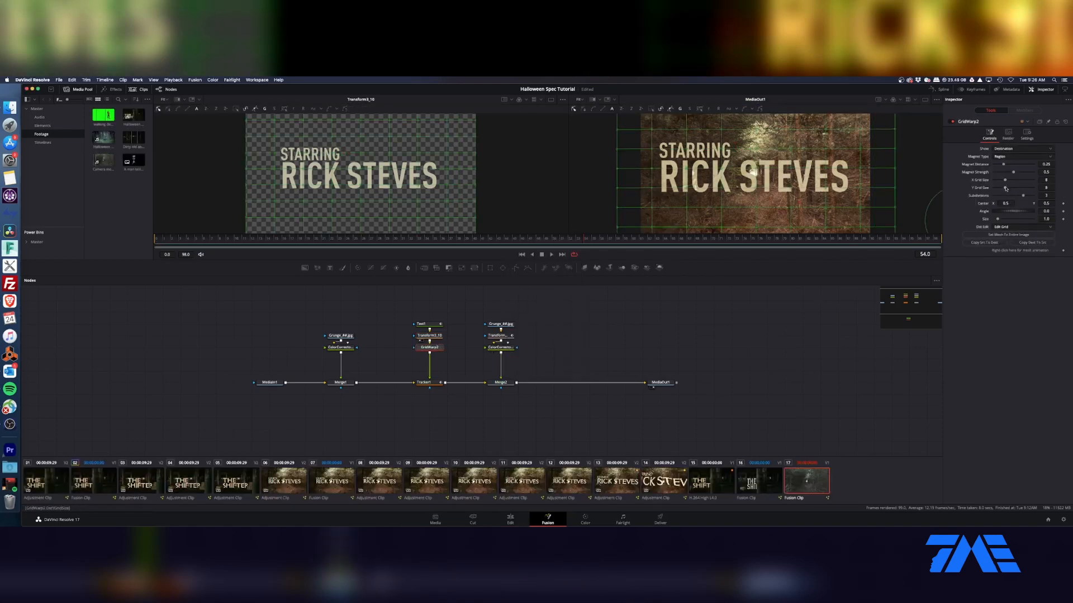
pyautogui.moveTo(1006, 180); pyautogui.dragTo(1010, 189)
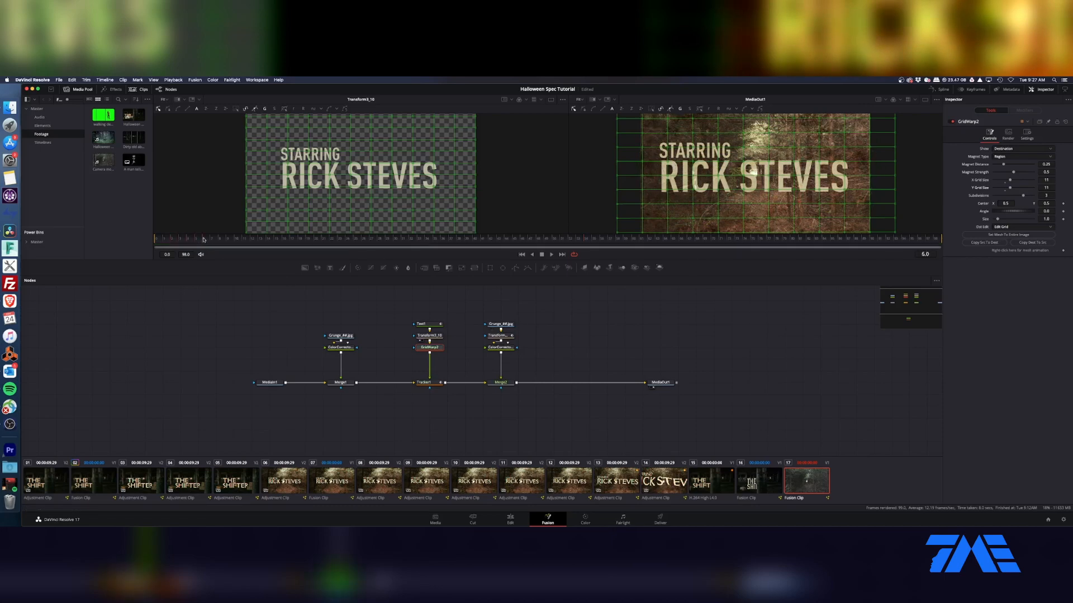
# Step: At frame 13, show the Grid Warp output in the first viewer and enable animation of its mesh
pyautogui.click(259, 239)
pyautogui.press('Right')
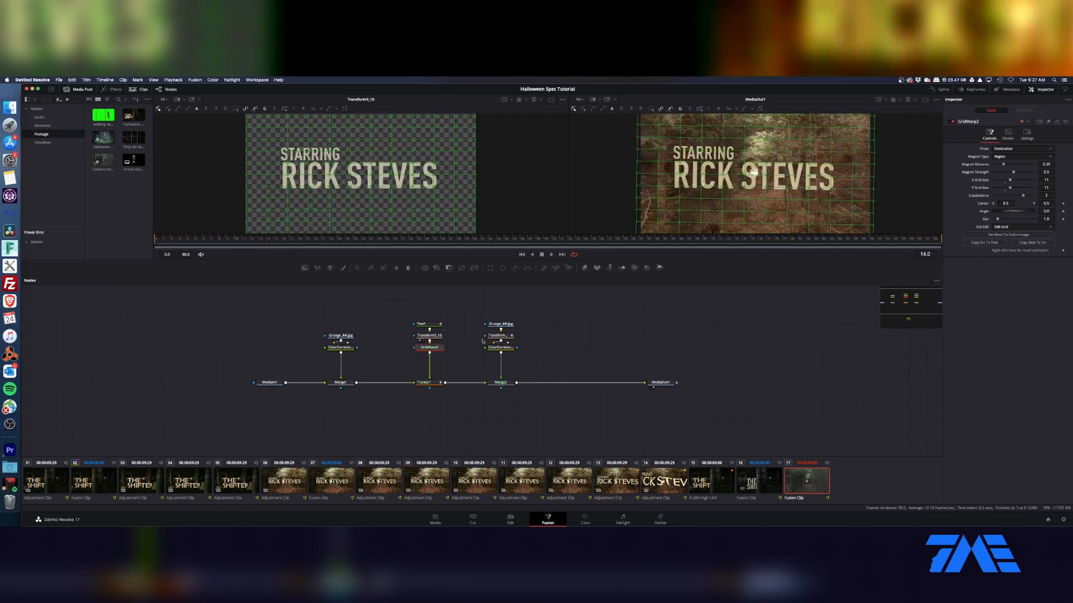
pyautogui.press('Left')
pyautogui.press('1')
pyautogui.rightClick(1062, 253)
pyautogui.click(1051, 263)
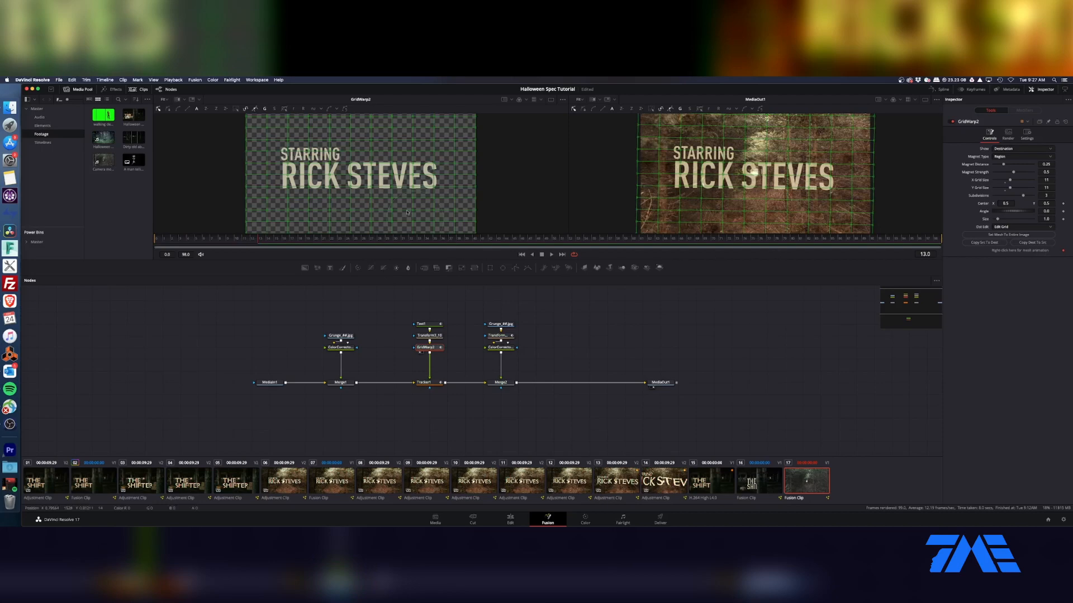
# Step: Select all mesh points and keyframe a brief warp of the middle letters of STEVES at frames 16 and 17
pyautogui.hotkey('ctrl', 'a')
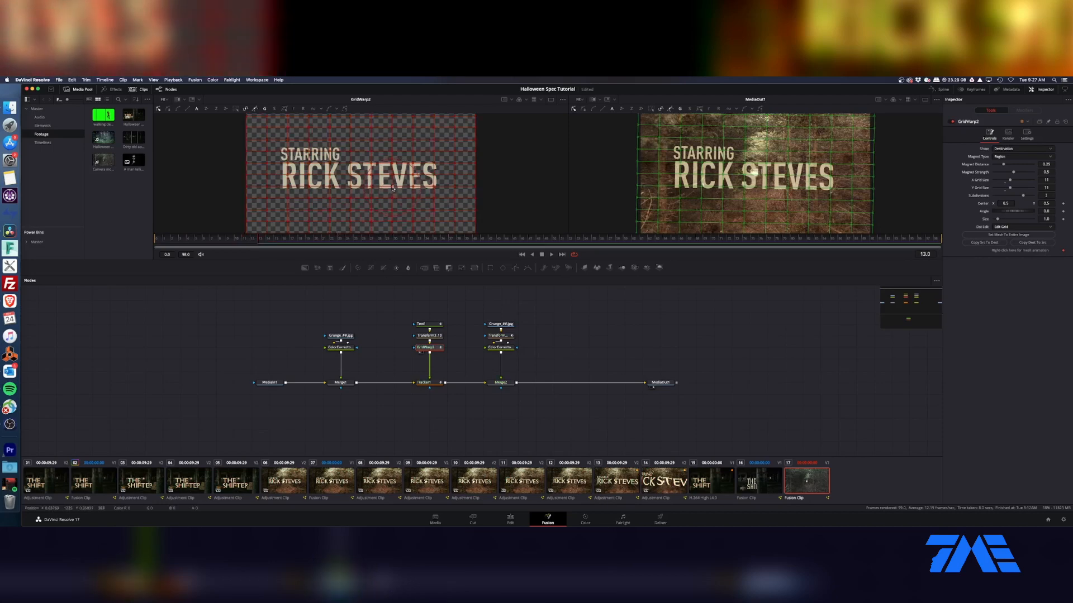
pyautogui.click(285, 240)
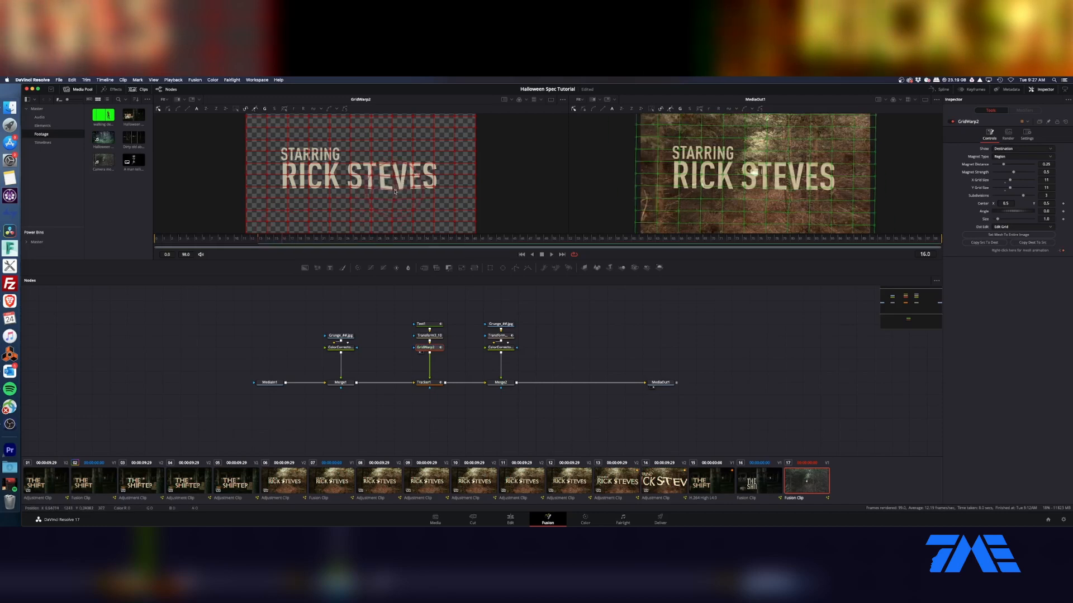
pyautogui.click(292, 240)
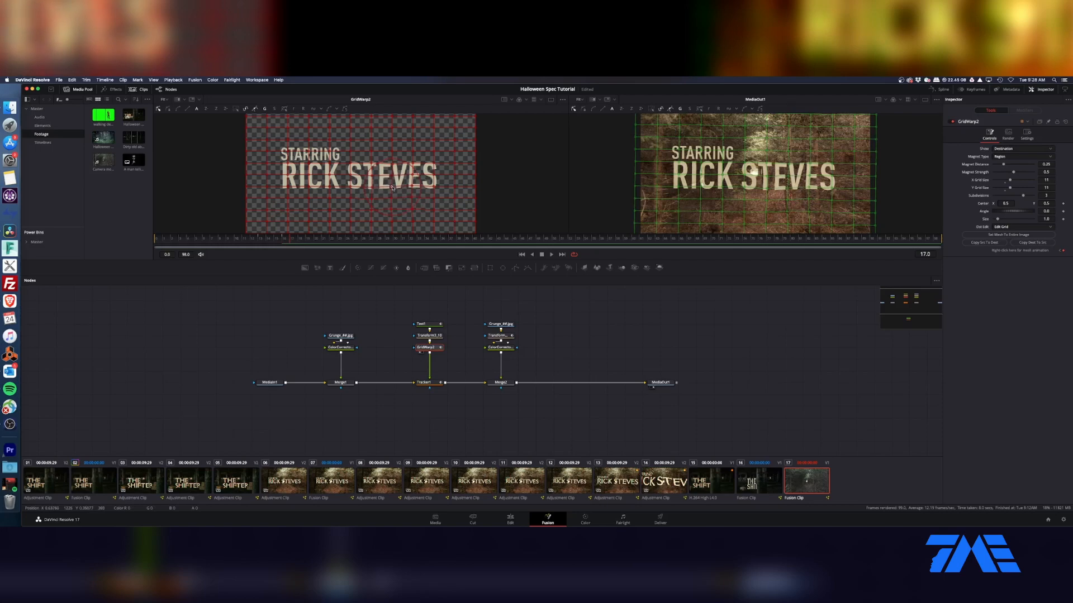
pyautogui.click(260, 242)
pyautogui.click(295, 241)
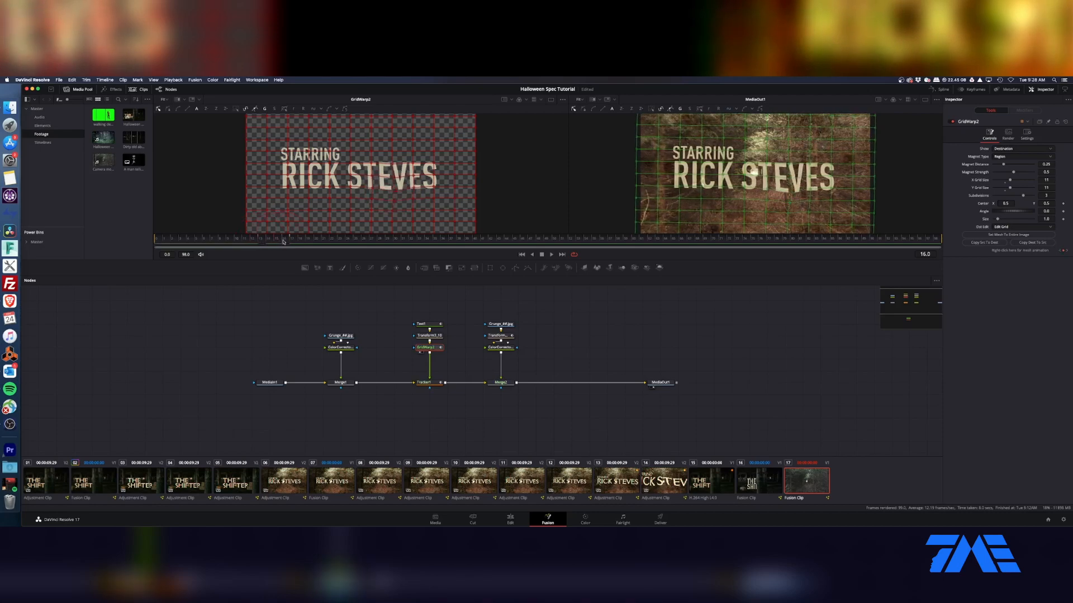
pyautogui.moveTo(295, 242); pyautogui.dragTo(345, 242)
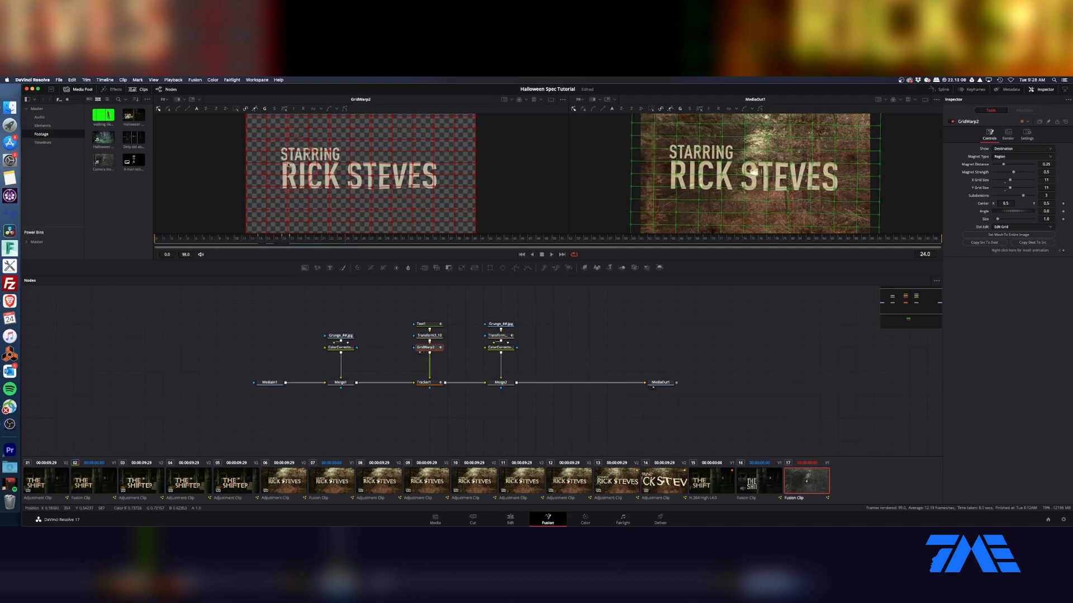
# Step: Keyframe a warp that pulls the title's left edge outward and mostly back in by frame 32
pyautogui.click(379, 240)
pyautogui.moveTo(378, 241); pyautogui.dragTo(370, 241)
pyautogui.moveTo(286, 166); pyautogui.dragTo(276, 162)
pyautogui.moveTo(391, 244); pyautogui.dragTo(408, 232)
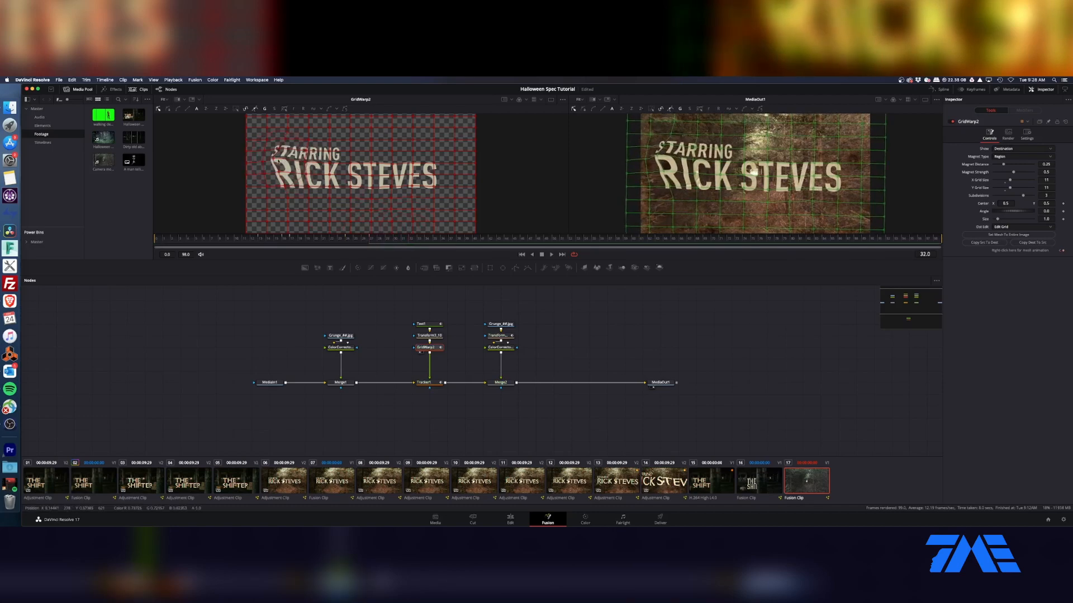
pyautogui.moveTo(273, 160); pyautogui.dragTo(285, 164)
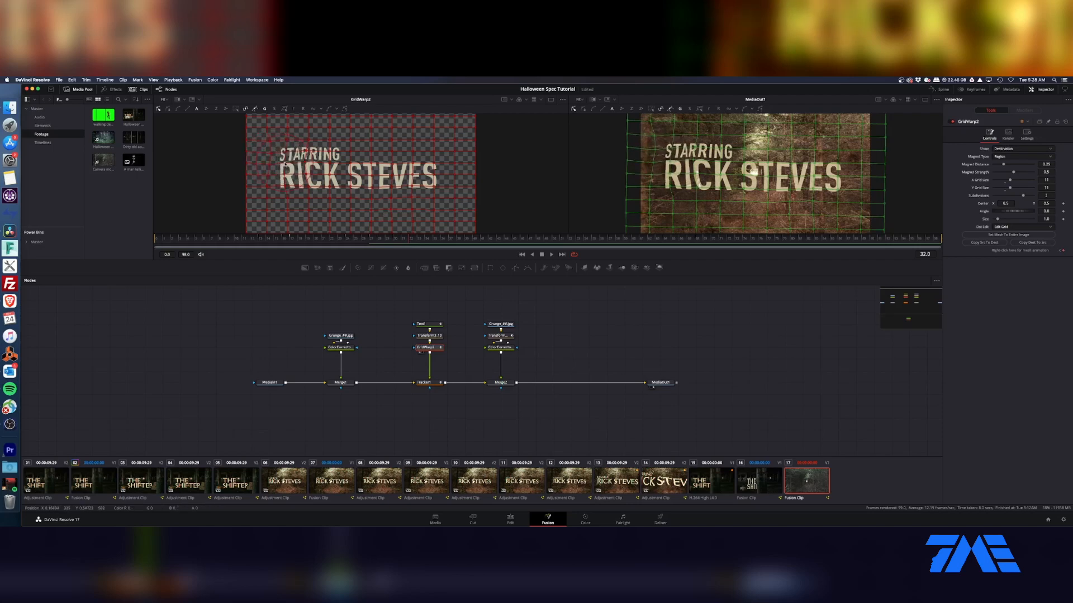
pyautogui.click(353, 241)
pyautogui.moveTo(352, 242); pyautogui.dragTo(366, 242)
# Step: Keyframe a warp of the lower part of the R in RICK between frames 38 and 41
pyautogui.moveTo(376, 243); pyautogui.dragTo(455, 242)
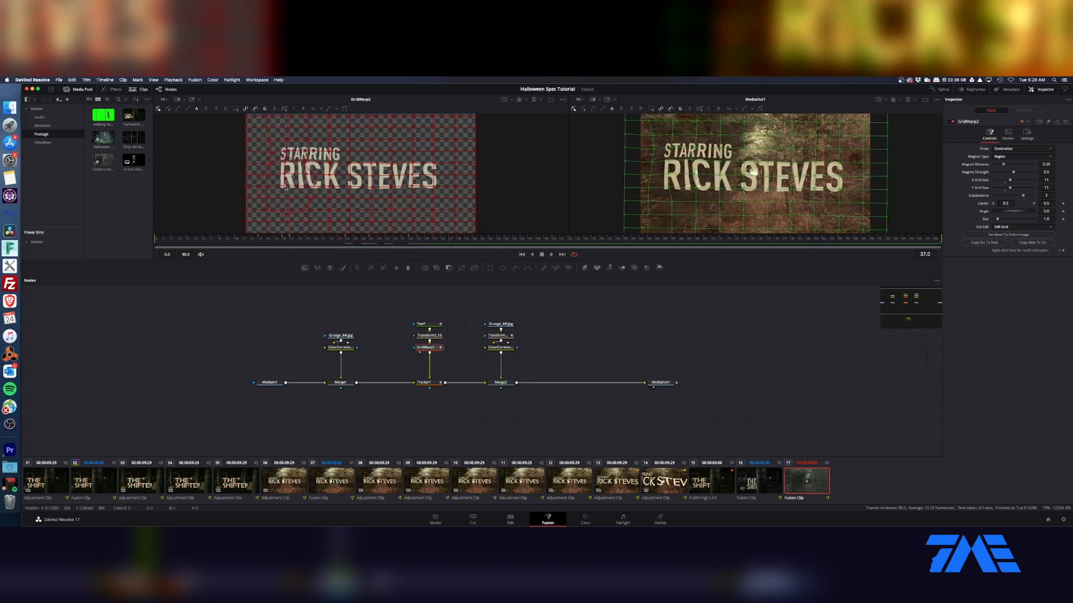
pyautogui.click(466, 243)
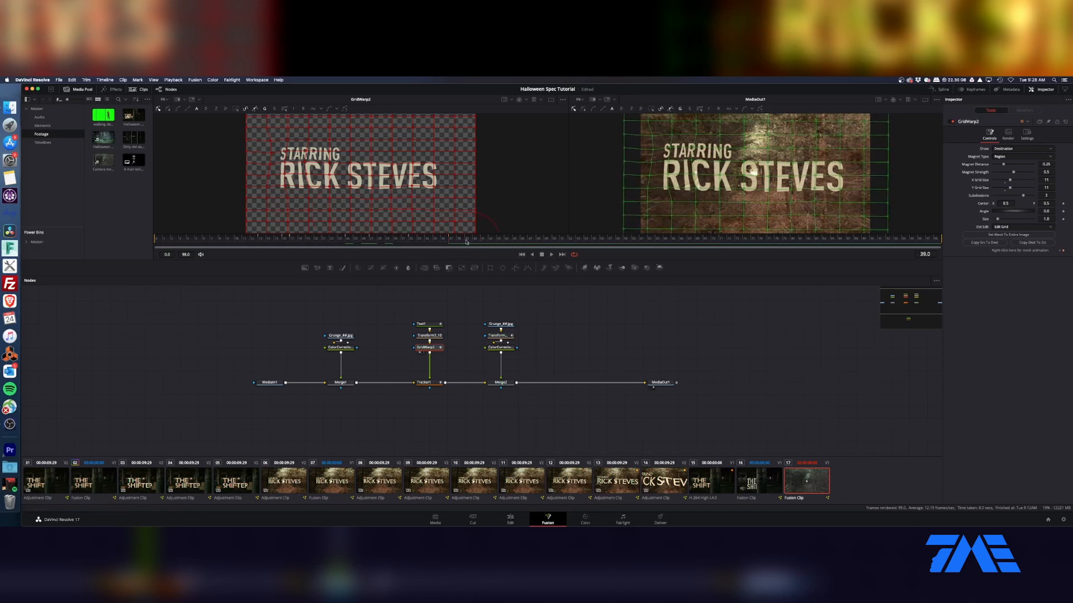
pyautogui.press('Left')
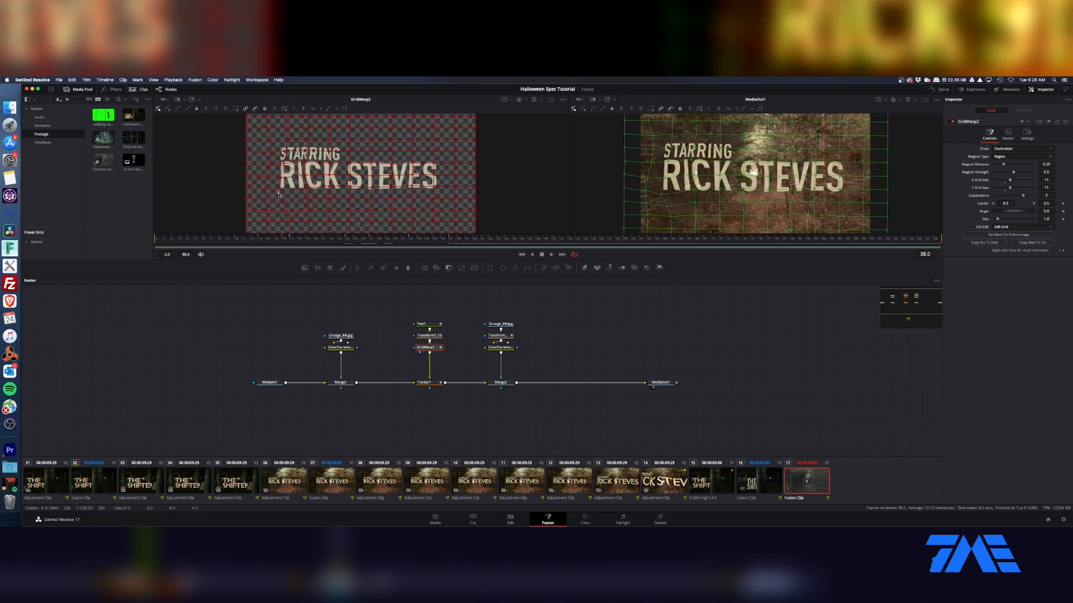
pyautogui.click(475, 241)
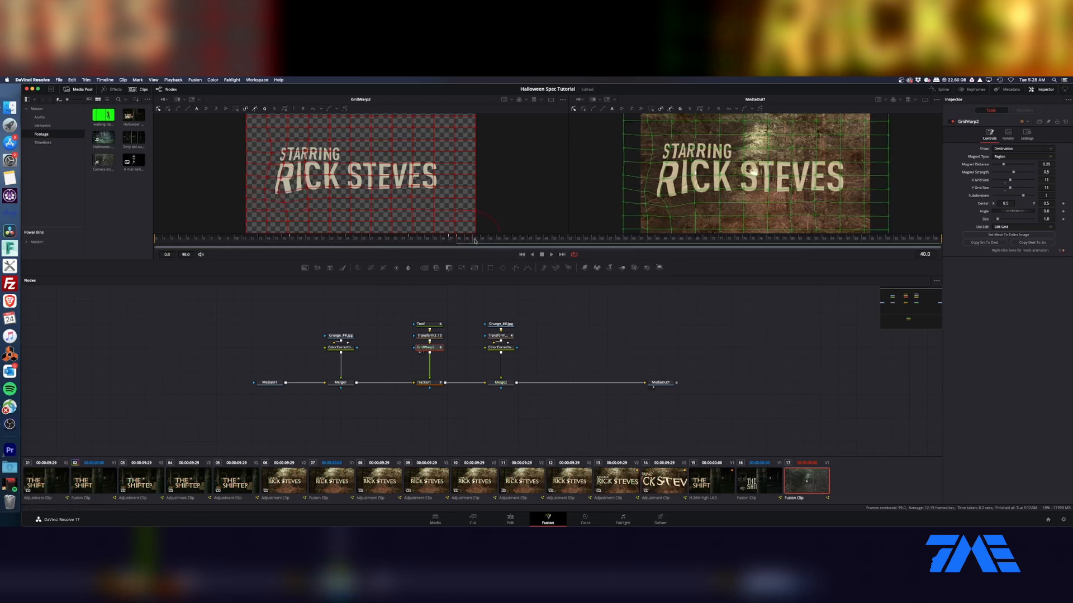
pyautogui.click(481, 241)
pyautogui.moveTo(285, 185); pyautogui.dragTo(292, 182)
# Step: From frame 69 to just past frame 74, keyframe the final S of STEVES stretching upward, outward and then downward
pyautogui.moveTo(546, 241); pyautogui.dragTo(711, 240)
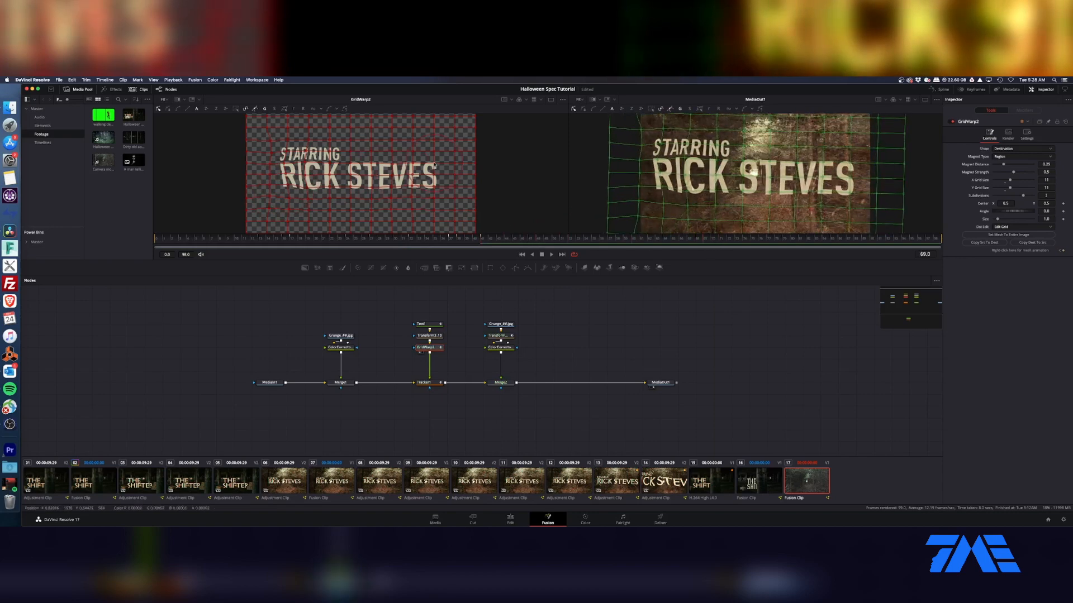
pyautogui.click(720, 240)
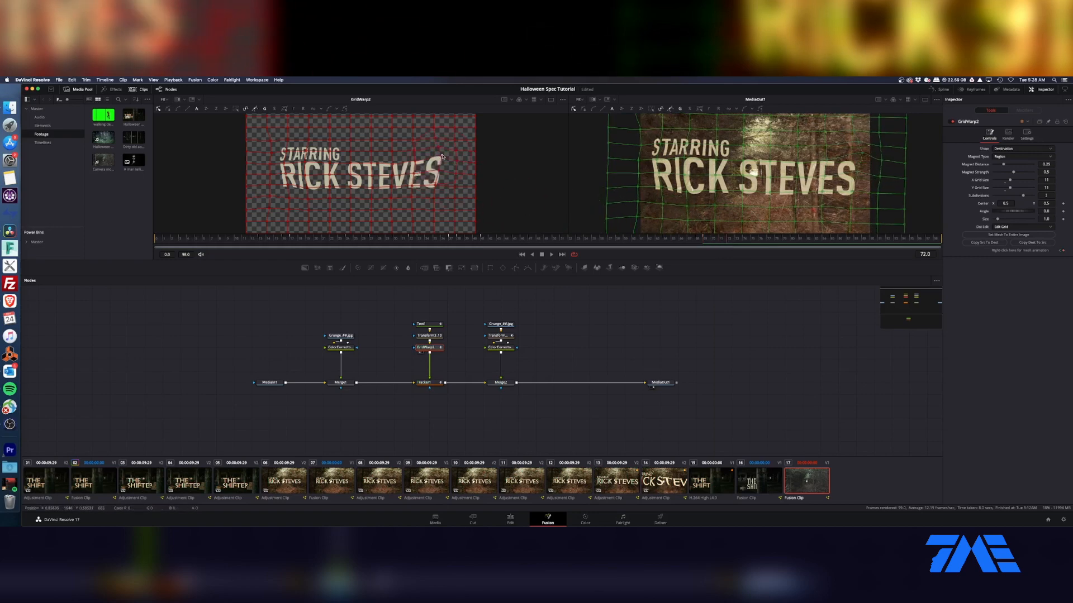
pyautogui.click(717, 243)
pyautogui.click(710, 243)
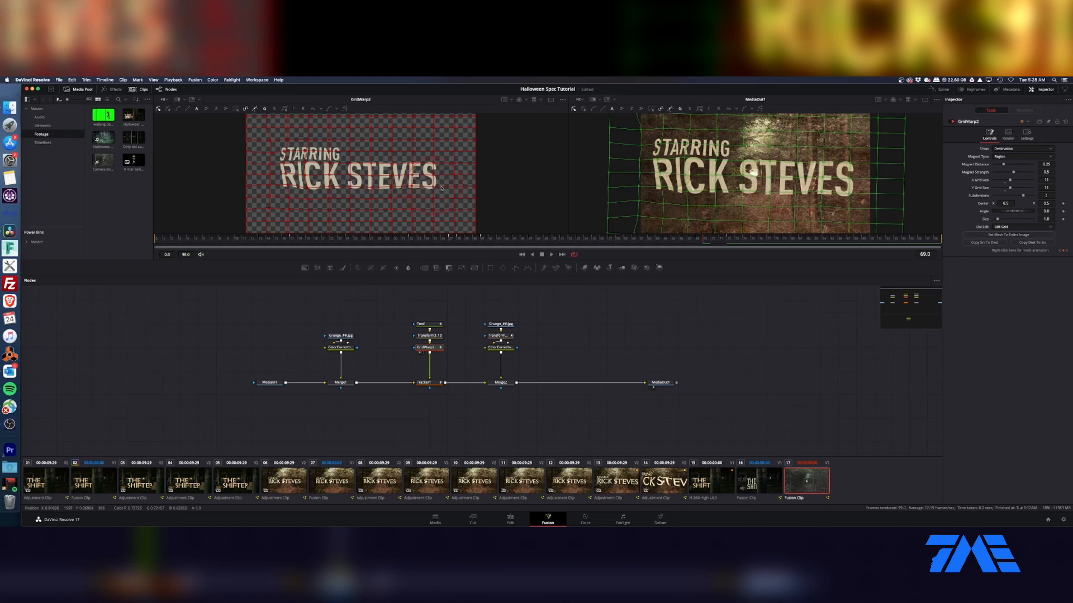
pyautogui.click(742, 238)
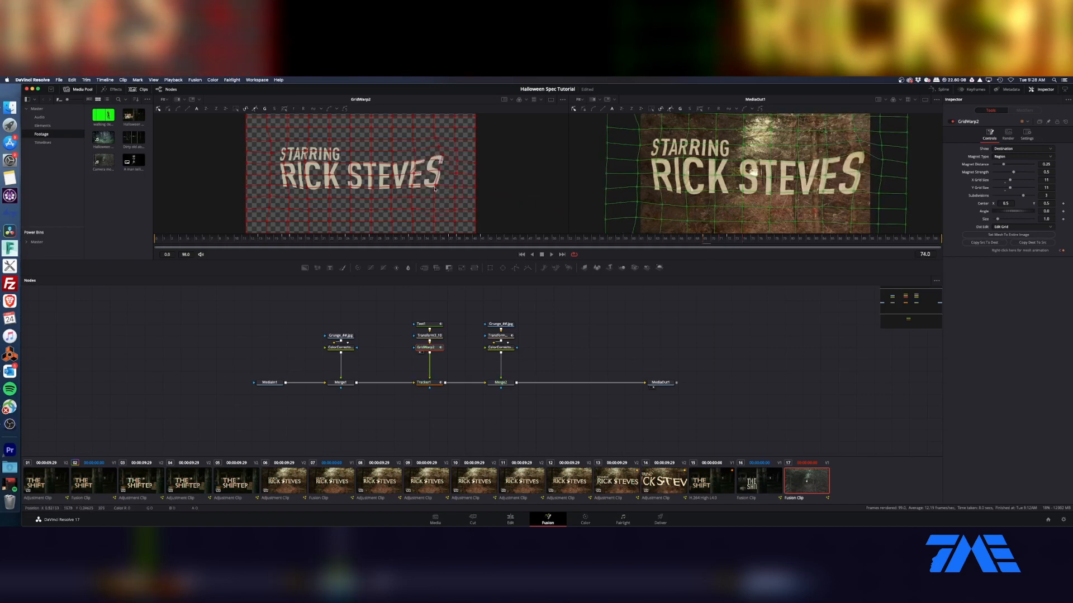
pyautogui.moveTo(436, 188); pyautogui.dragTo(442, 199)
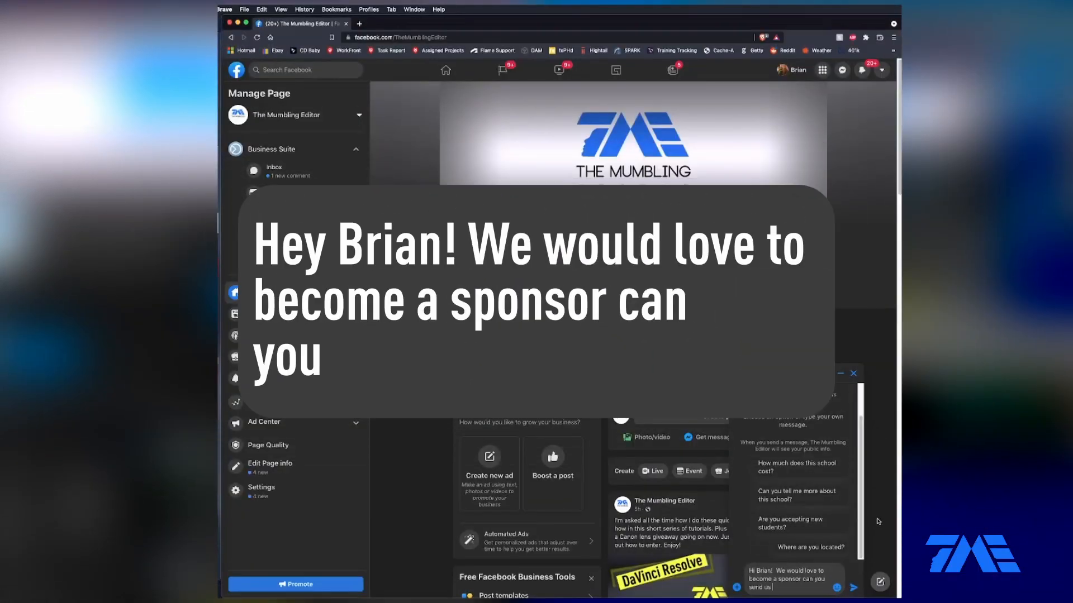
pyautogui.write('ur')
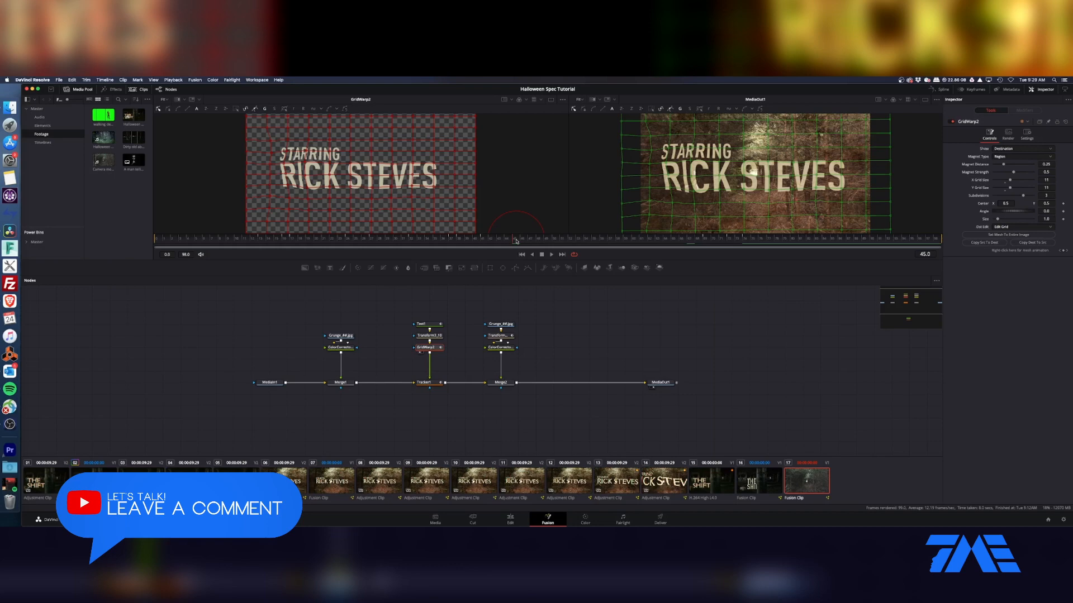
# Step: Scrub through the warped title in Fusion, then play the title clip from the Edit page timeline
pyautogui.click(703, 239)
pyautogui.moveTo(703, 239); pyautogui.dragTo(784, 240)
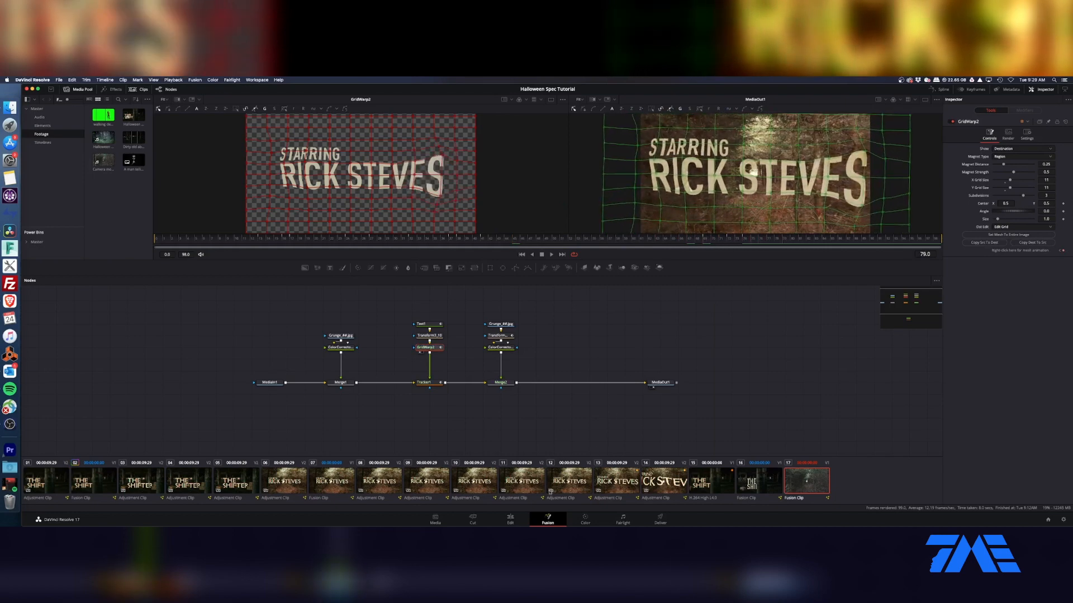
pyautogui.click(510, 520)
pyautogui.press('space')
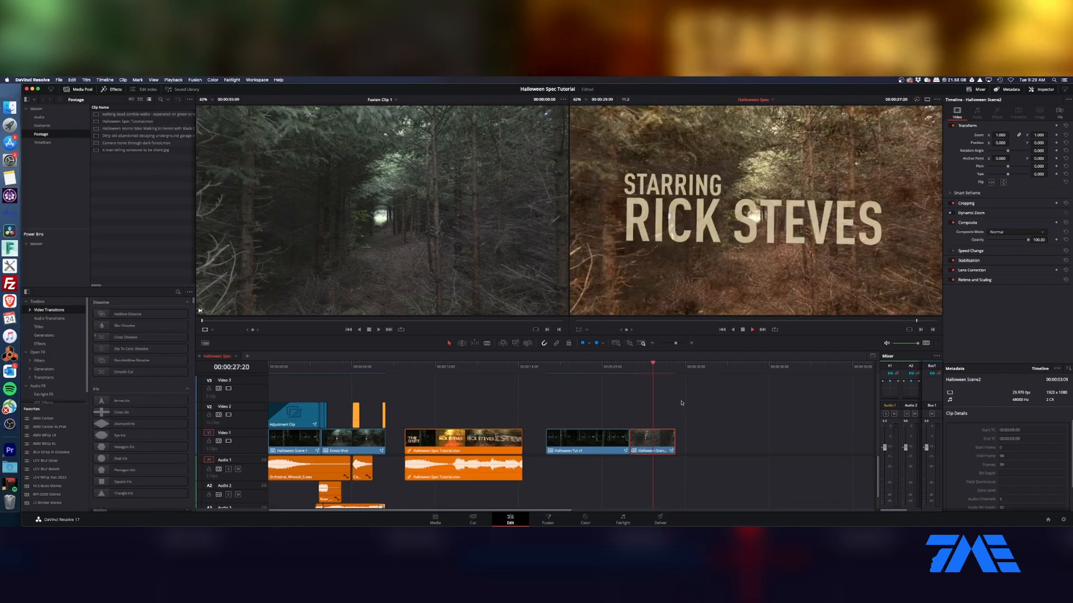
pyautogui.click(631, 366)
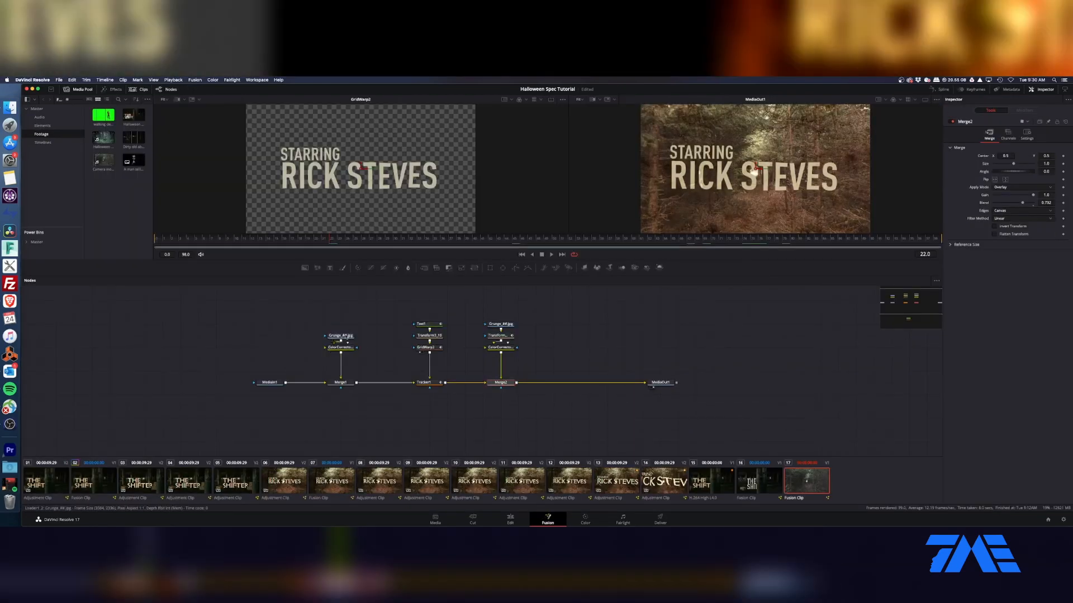
# Step: Review the finished node tree: the first grunge branch, Tracker1, the title's Transform and the second grunge branch's Transform
pyautogui.moveTo(316, 324); pyautogui.dragTo(354, 352)
pyautogui.click(369, 362)
pyautogui.click(431, 384)
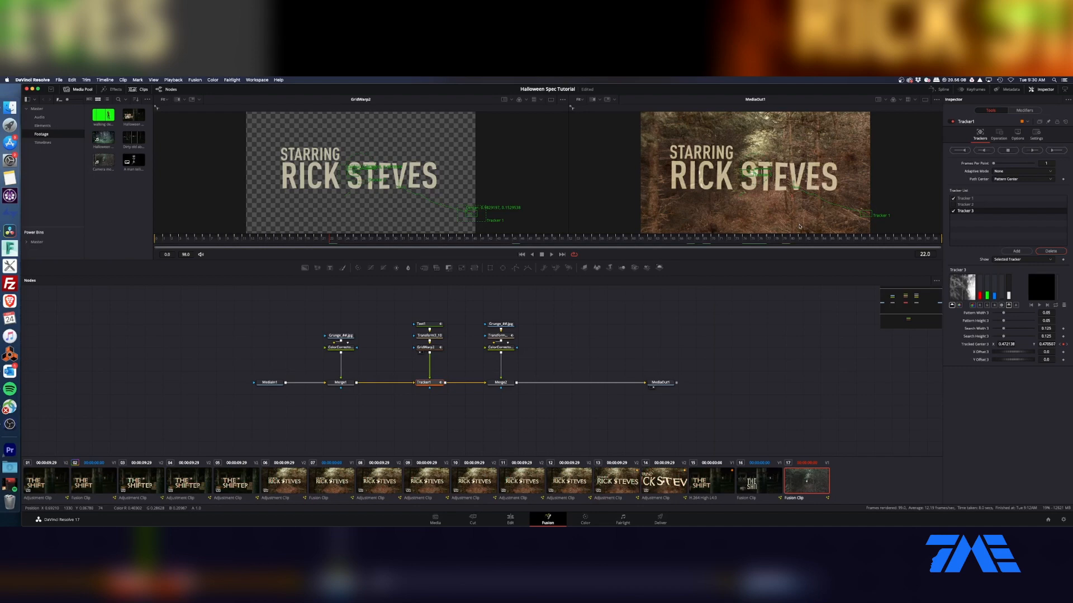
pyautogui.click(429, 335)
pyautogui.click(501, 336)
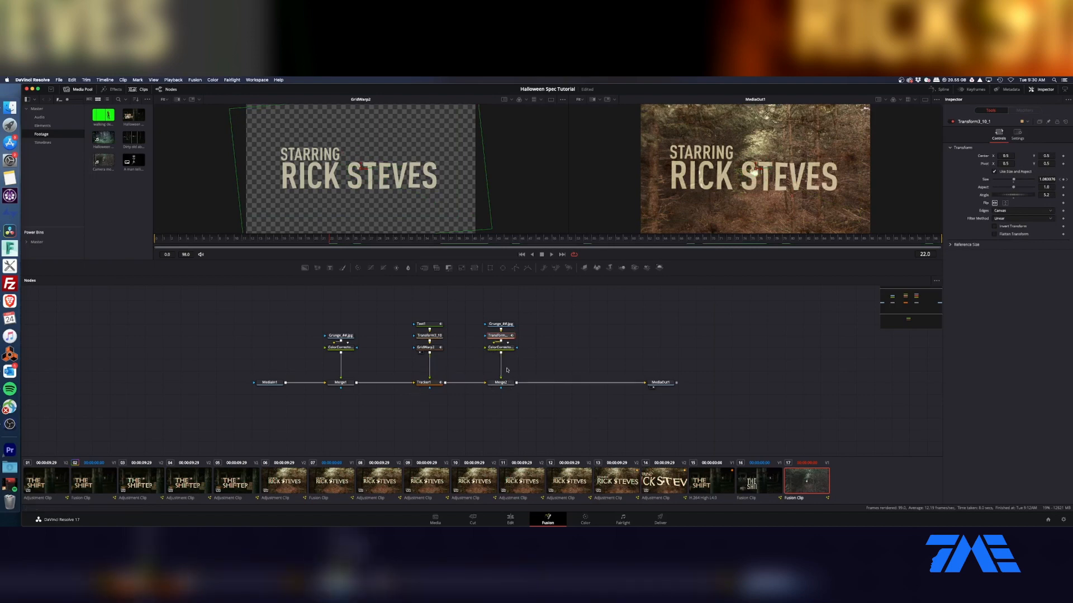
# Step: Scrub between the first and last frames to examine the animated grunge Transform together with the warping title
pyautogui.moveTo(243, 245); pyautogui.dragTo(155, 245)
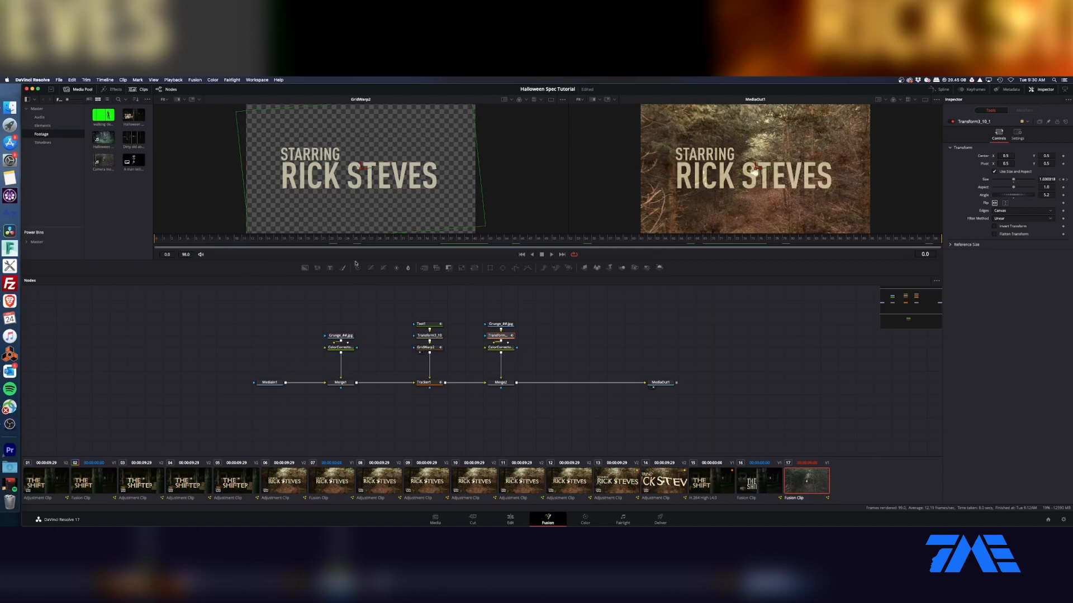
pyautogui.click(858, 241)
pyautogui.moveTo(857, 241); pyautogui.dragTo(943, 240)
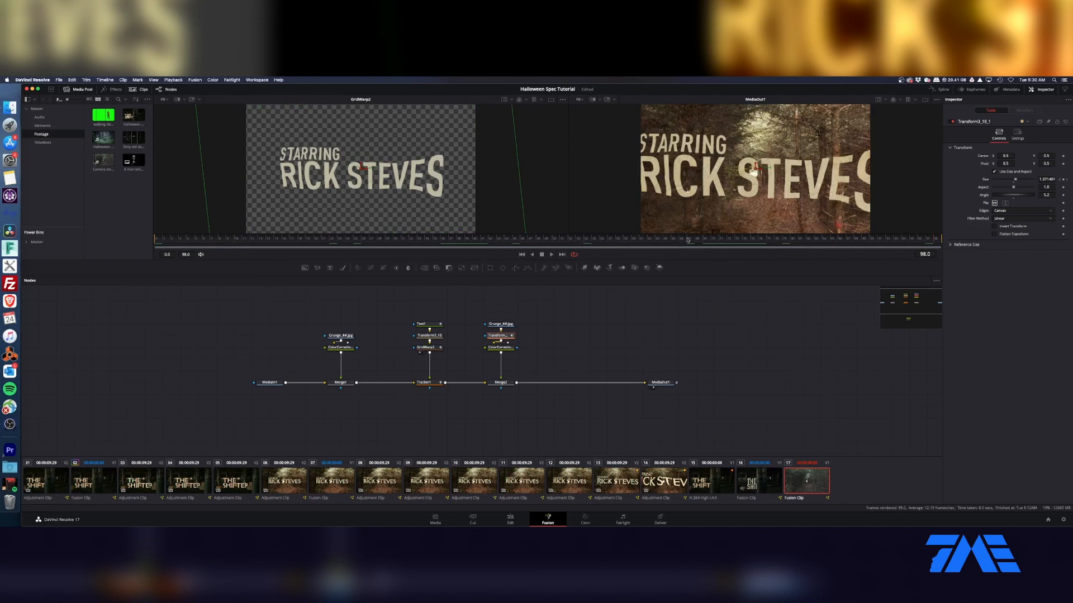
pyautogui.click(384, 239)
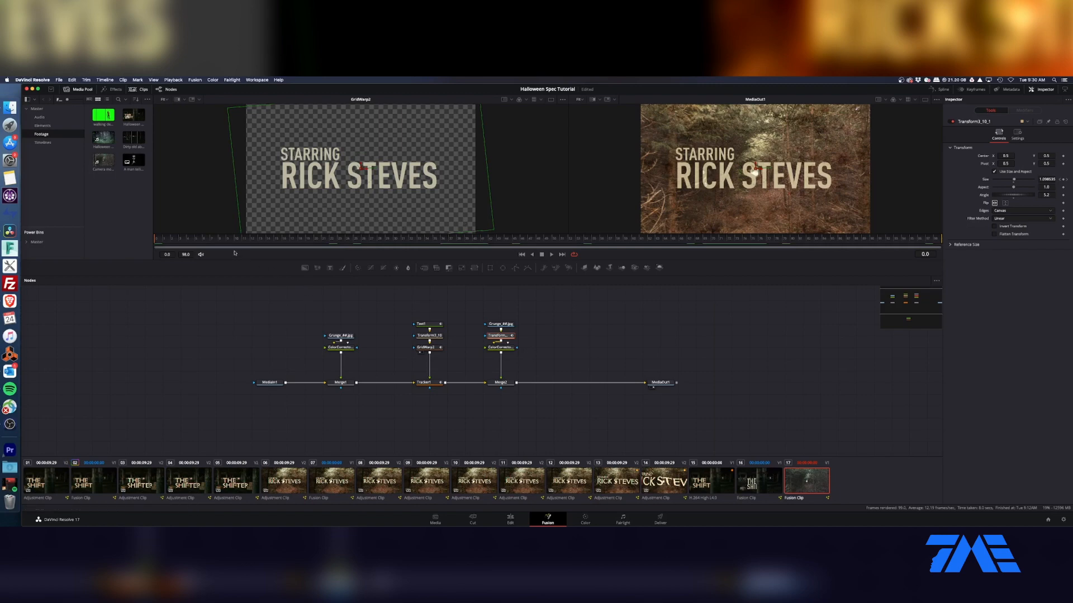
pyautogui.click(356, 237)
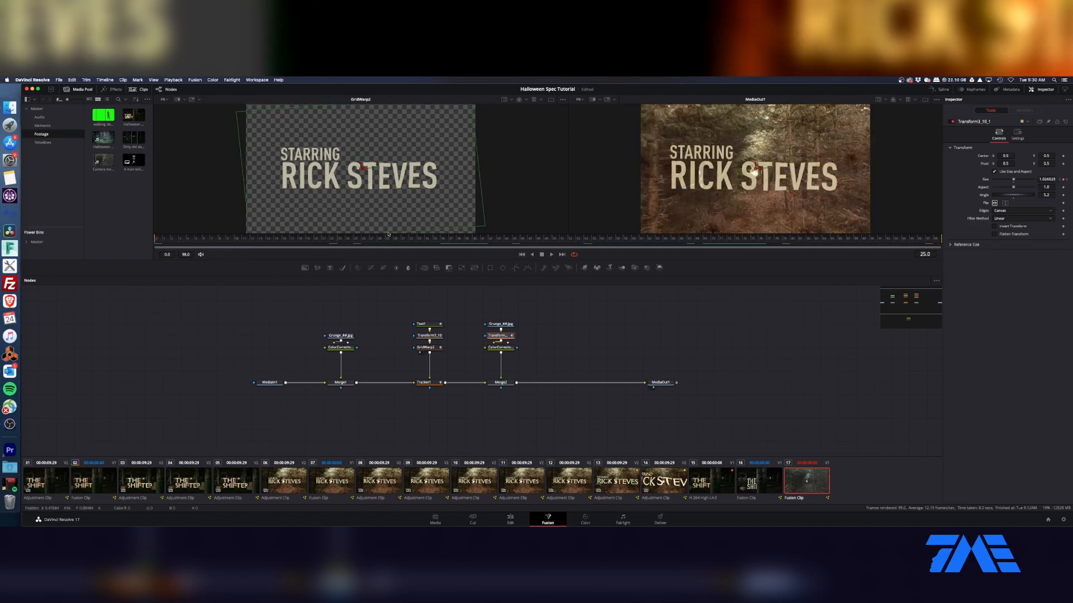
pyautogui.moveTo(694, 245); pyautogui.dragTo(937, 243)
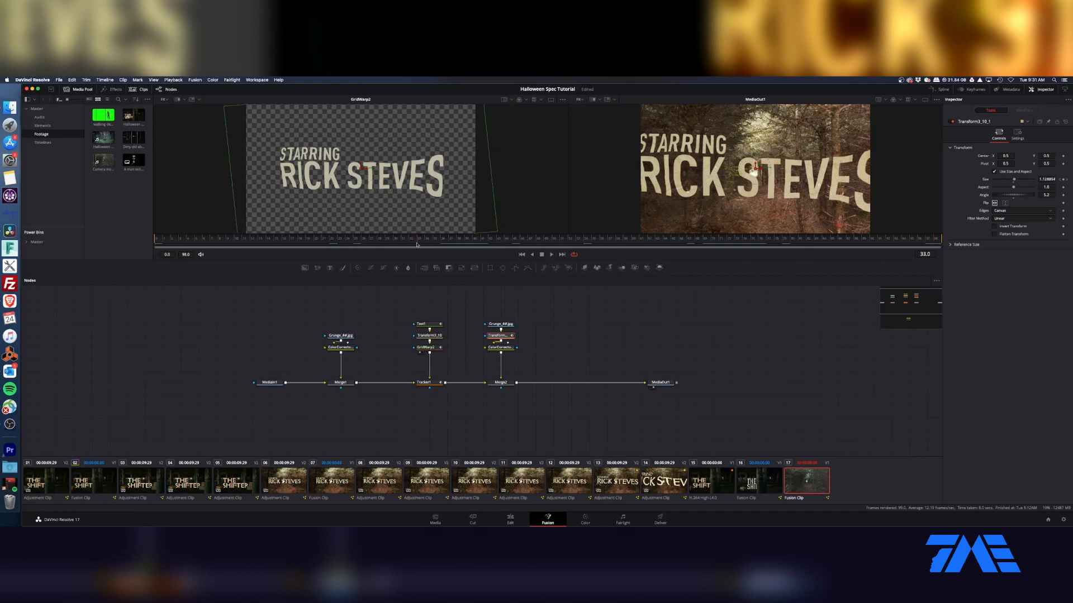
# Step: Return to the Edit page and play back the THE SHIFTER and STARRING RICK STEVES clips in sequence
pyautogui.click(510, 519)
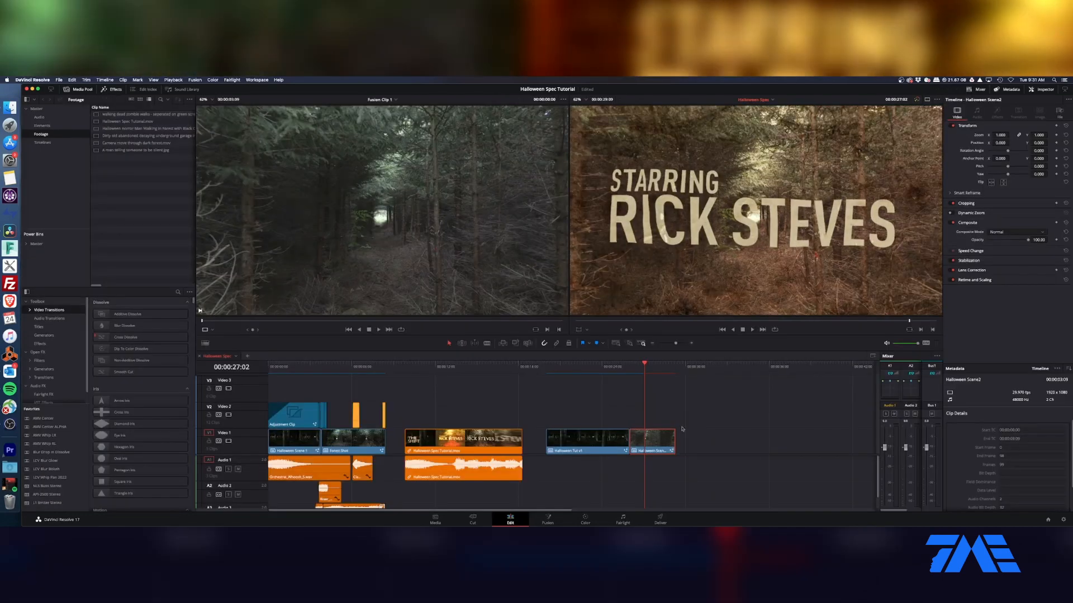
pyautogui.click(631, 366)
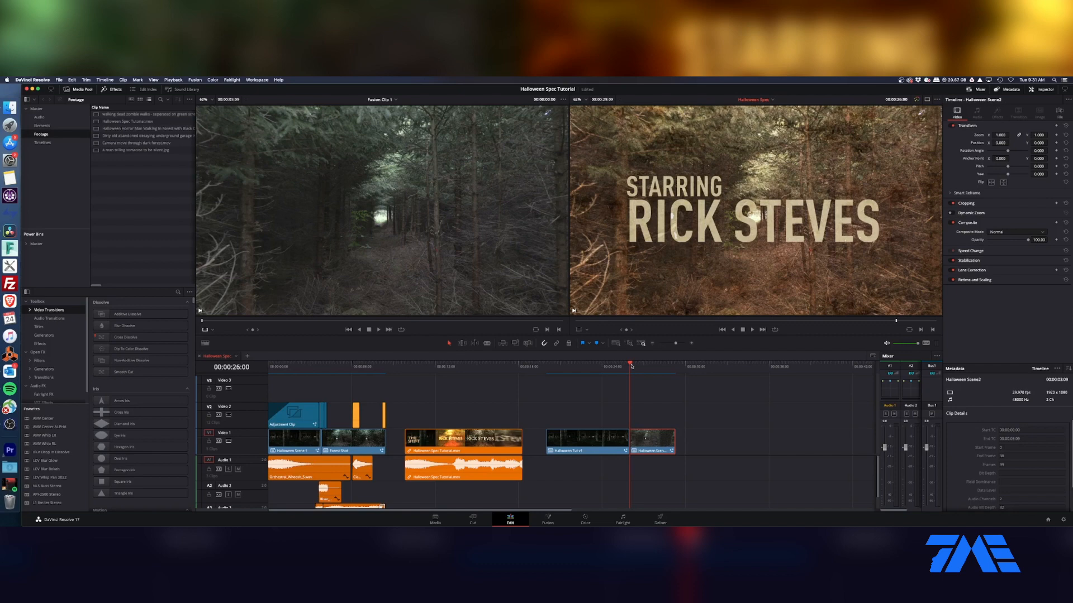
pyautogui.click(545, 365)
pyautogui.press('space')
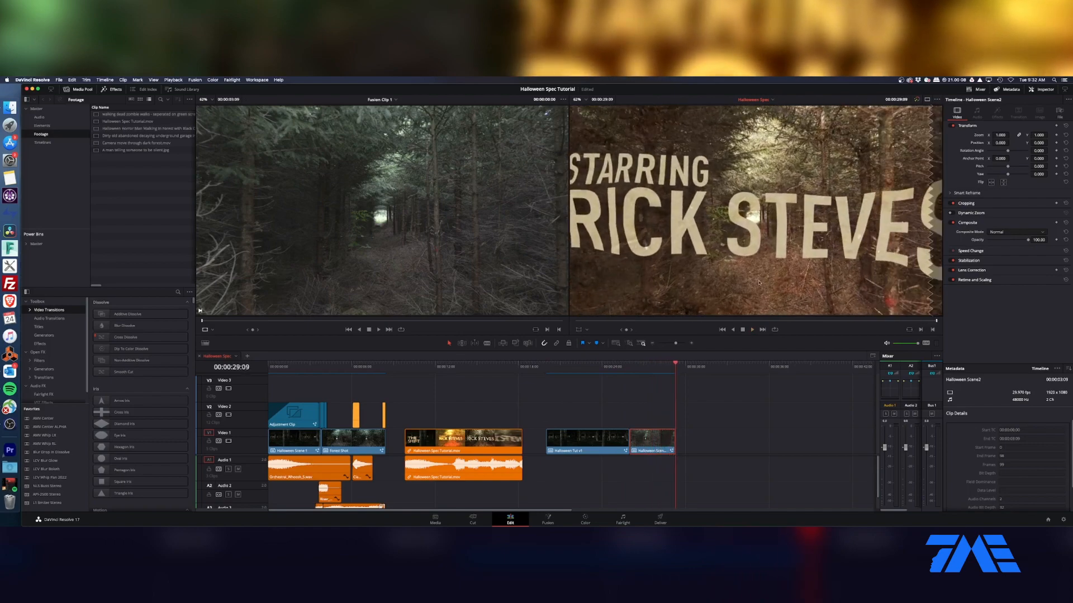
pyautogui.click(617, 365)
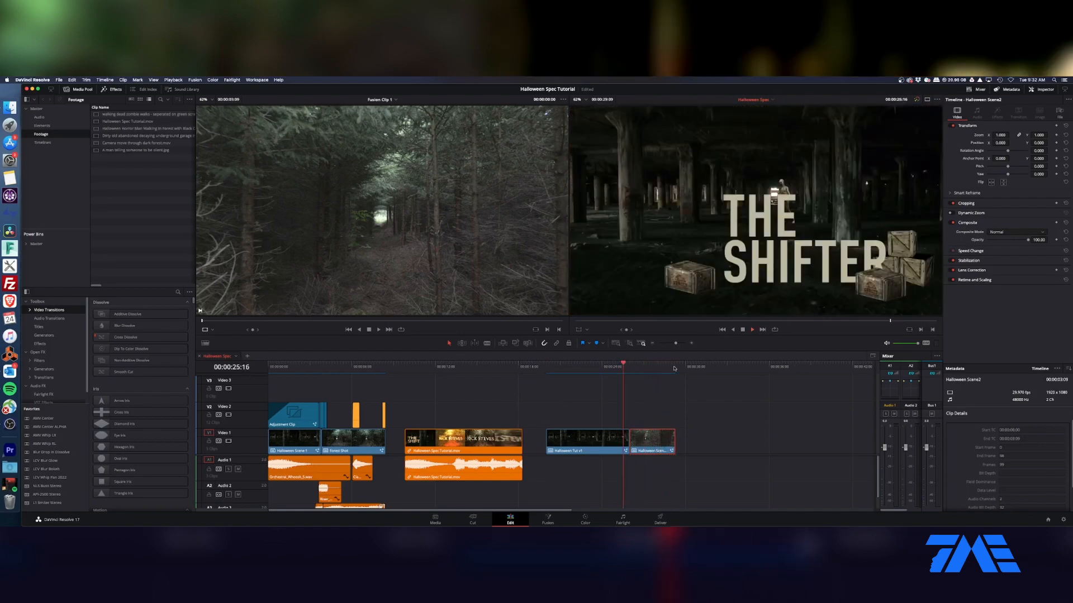